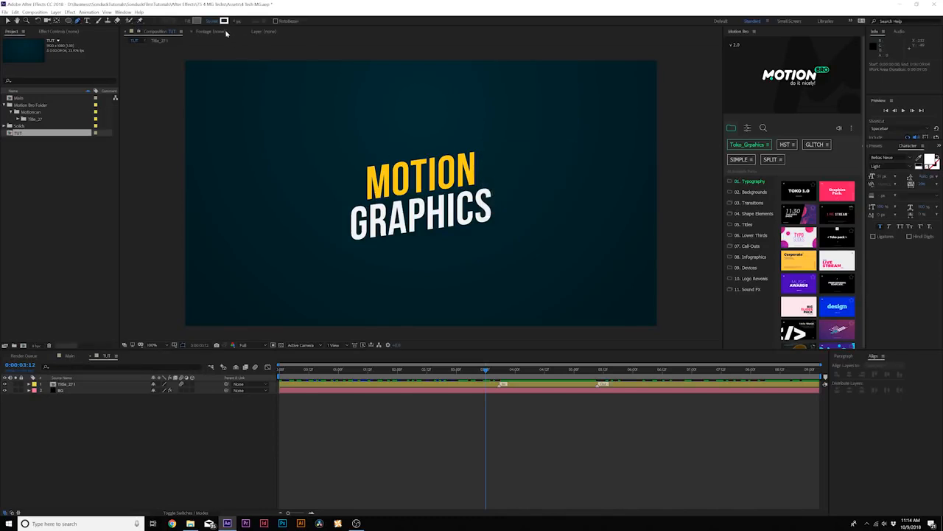
- Draw a wavy open line with a white stroke and no fill beneath the title using the Pen tool
click(213, 21)
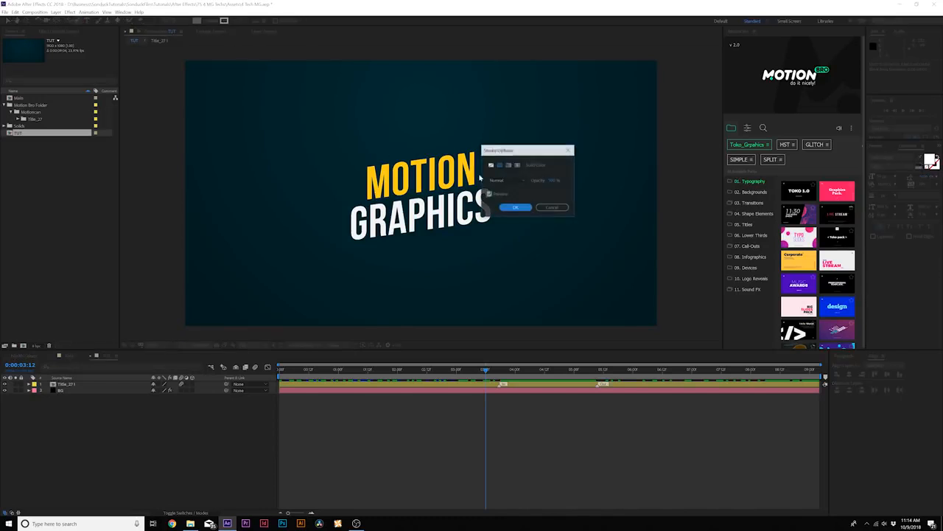
click(514, 208)
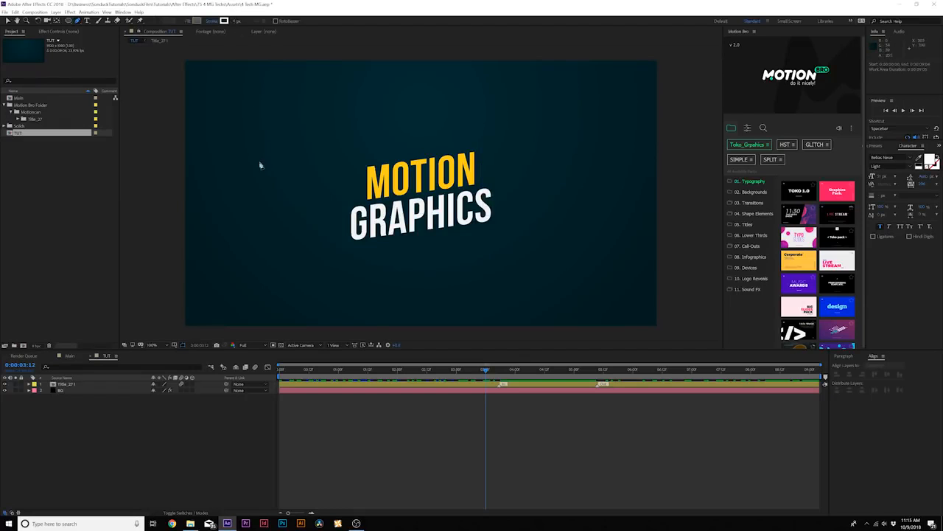
click(231, 208)
drag(359, 267, 443, 276)
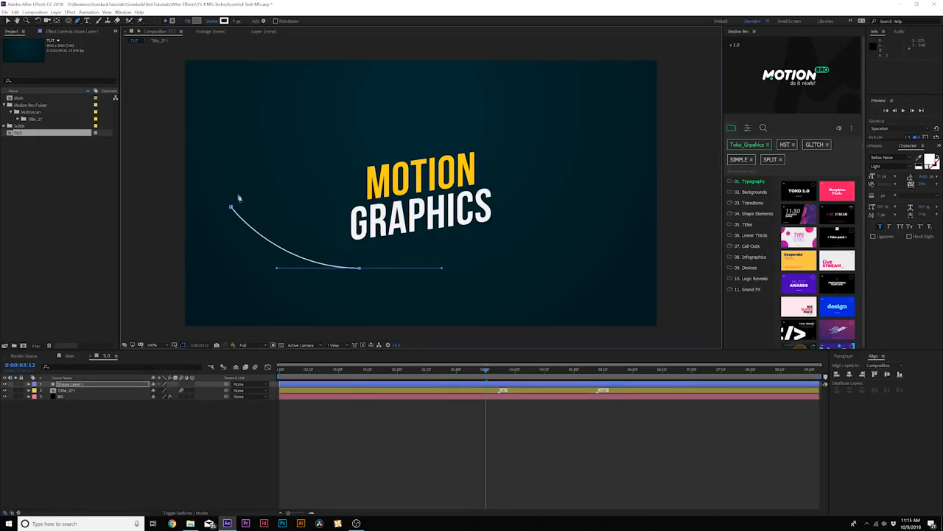
drag(594, 217, 681, 219)
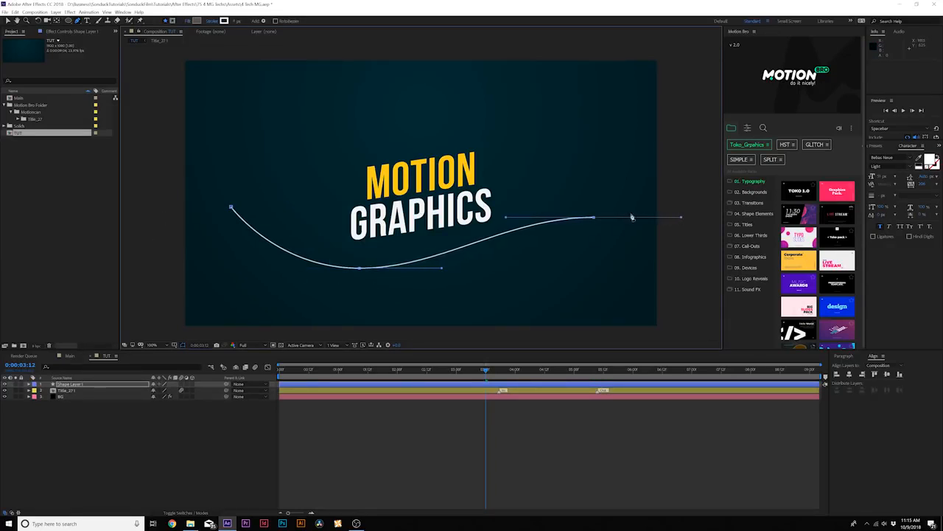
click(191, 409)
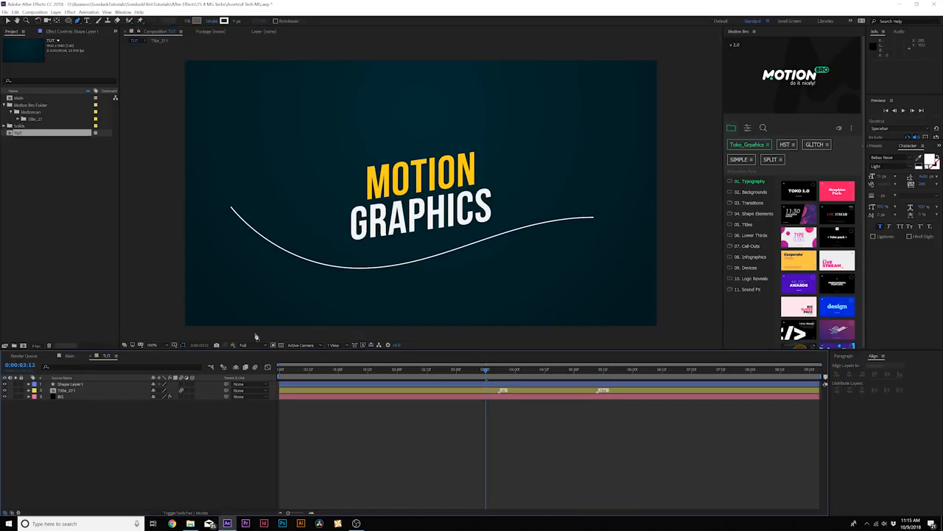
- Add a Trim Paths operation to the new shape layer holding the wavy line
click(30, 385)
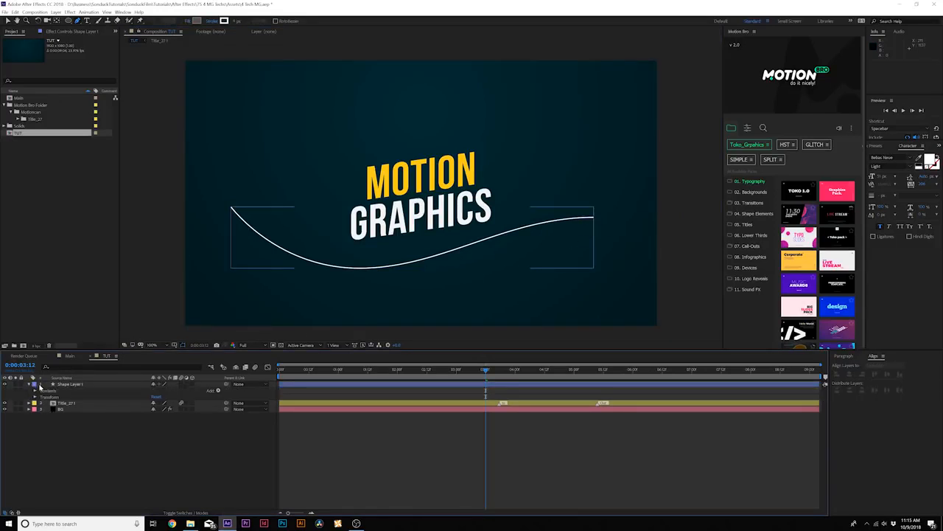
click(218, 390)
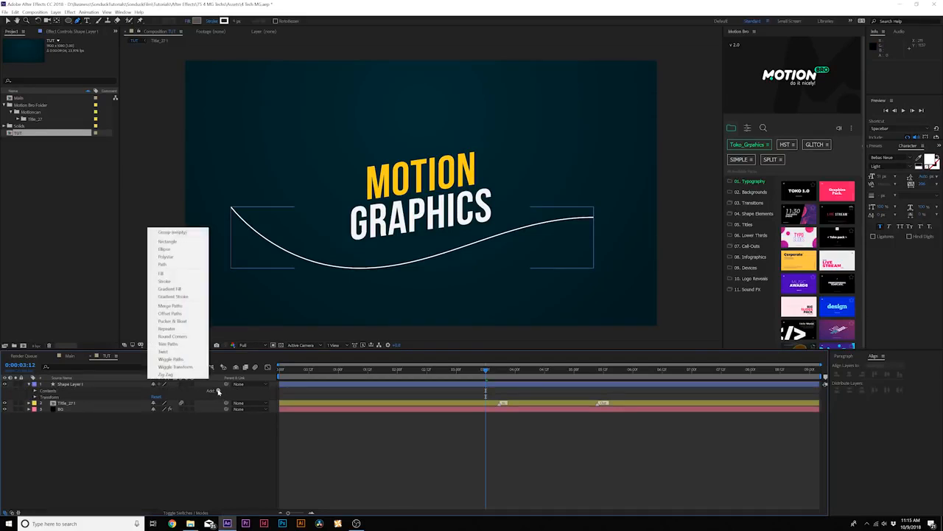
click(169, 343)
- Keyframe the Trim Paths End from 0% at 0:00:00:00 to 100% at 0:00:01:23
drag(486, 370, 270, 374)
click(42, 404)
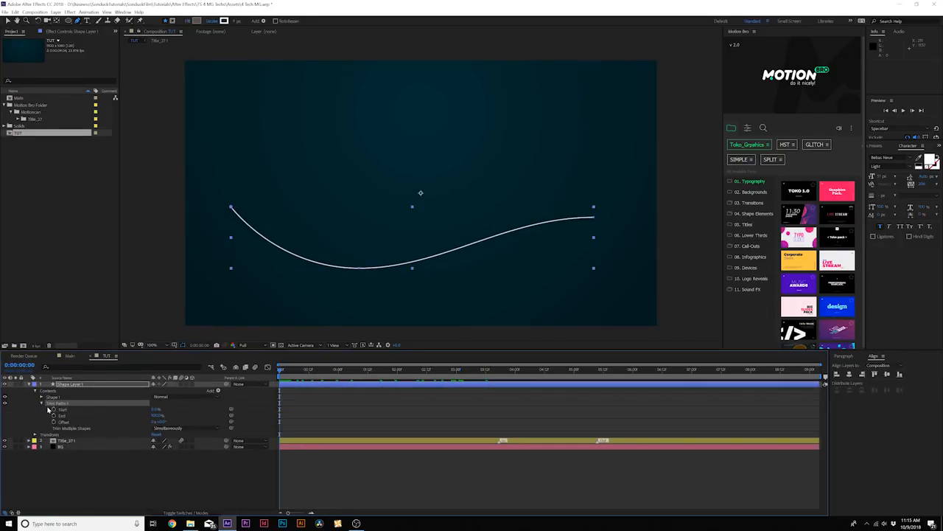
click(96, 411)
drag(156, 415, 77, 425)
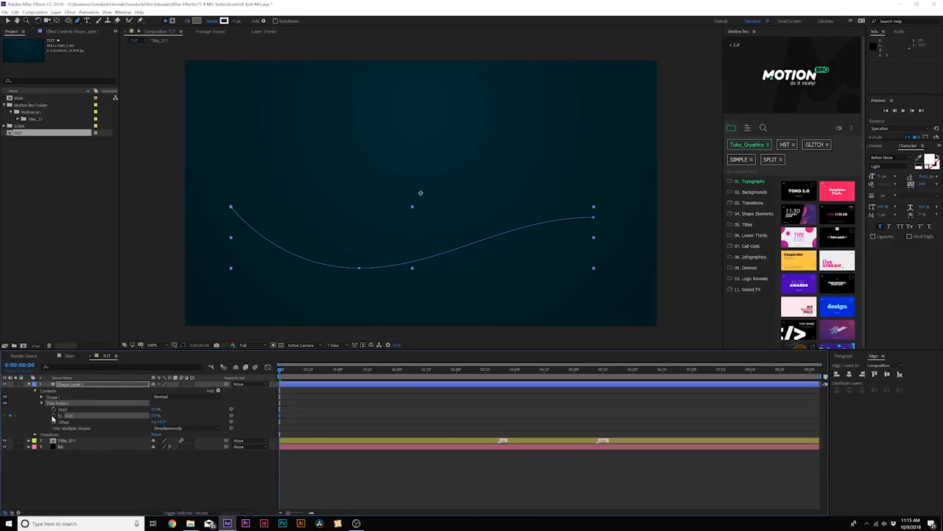
drag(321, 368, 395, 368)
drag(155, 416, 192, 415)
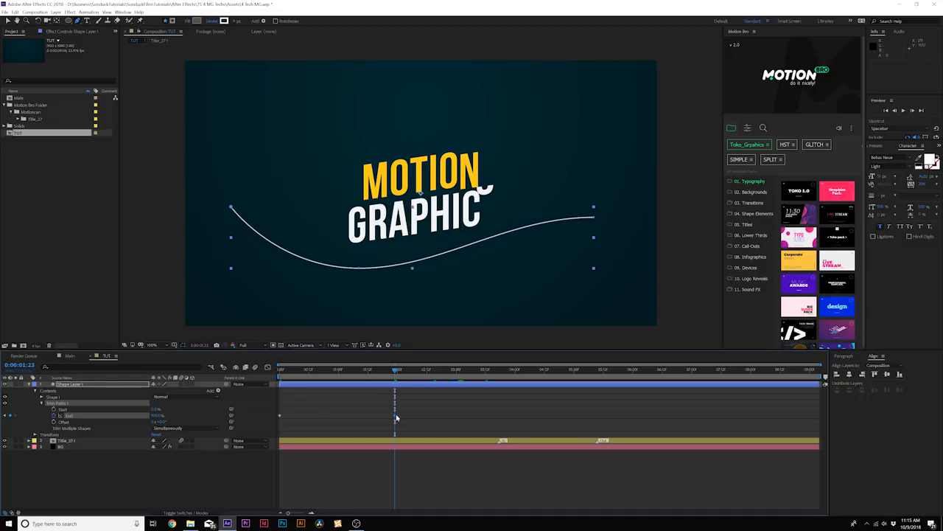
- Keyframe the Trim Paths Start from 0% at 0:00:00:09 to 100% at 0:00:02:06, and Easy Ease all Trim Paths keyframes
drag(291, 375, 295, 376)
key(space)
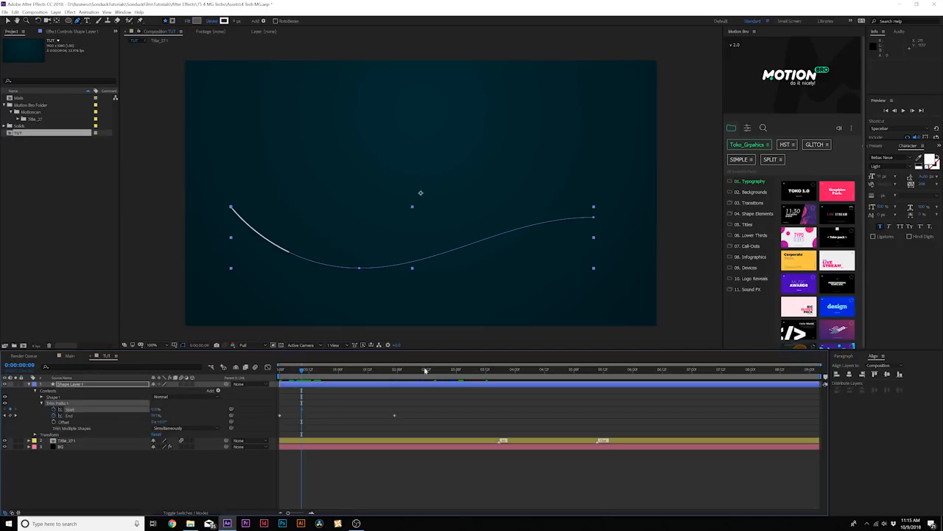
drag(390, 372, 413, 372)
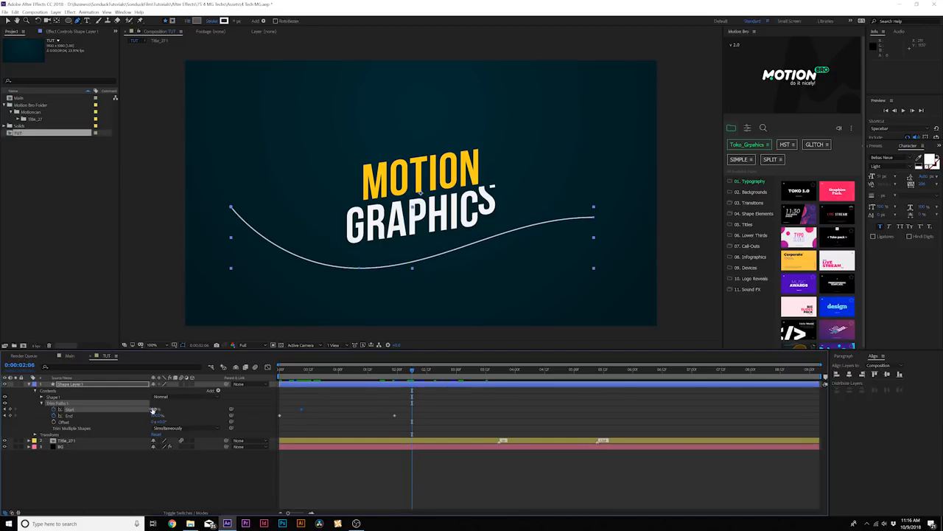
drag(153, 410, 231, 410)
click(227, 470)
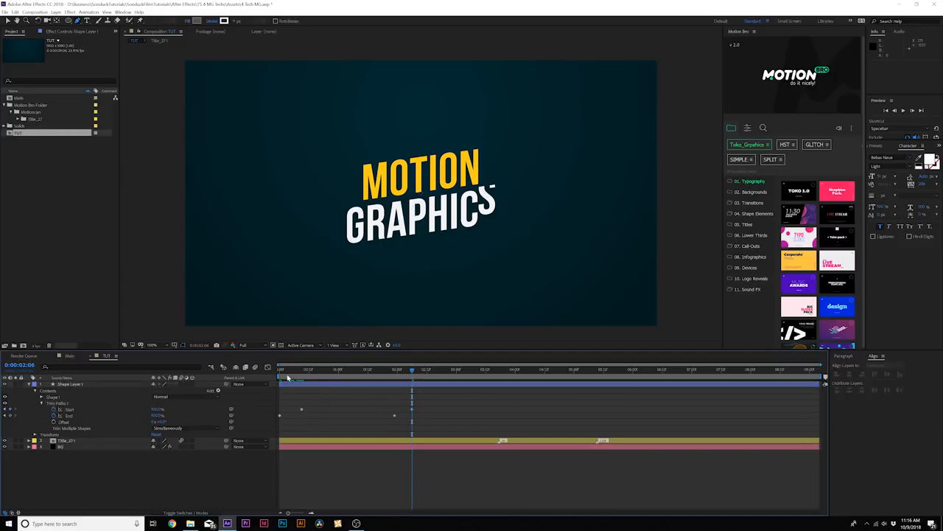
drag(282, 374, 251, 428)
key(F9)
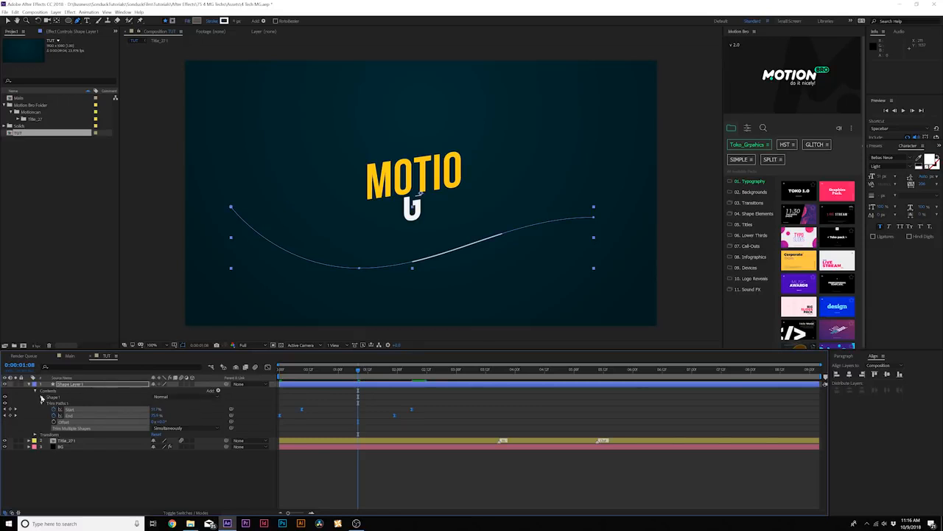
- Set the wavy line's stroke Line Cap to Round Cap and preview the animation
click(41, 397)
click(48, 409)
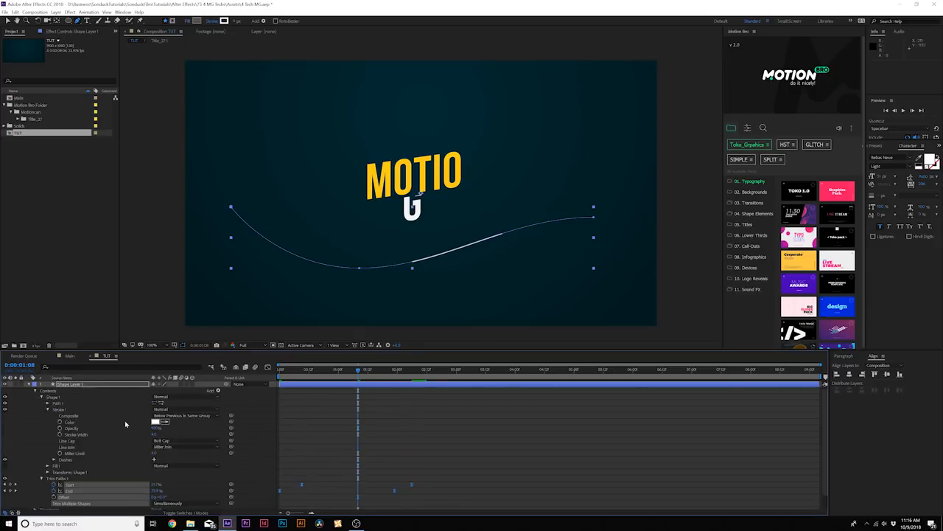
click(185, 442)
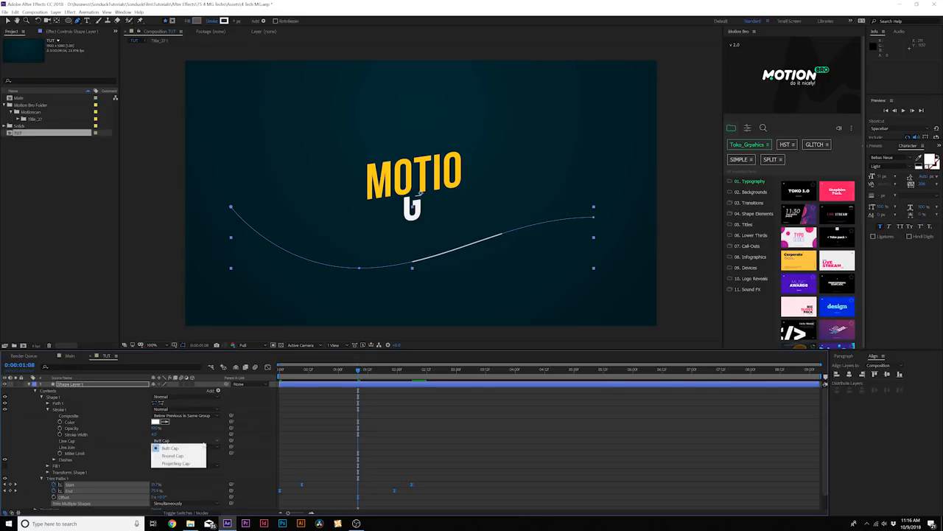
click(179, 453)
click(316, 402)
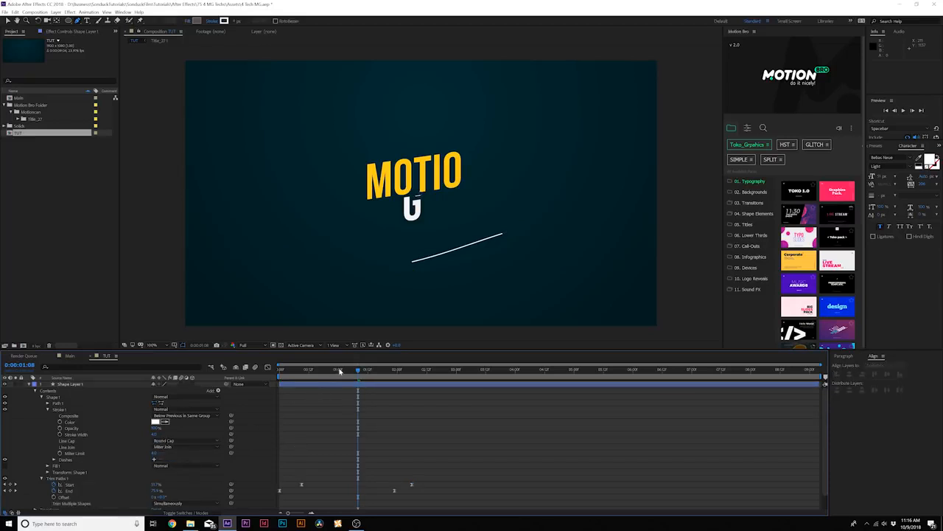
key(space)
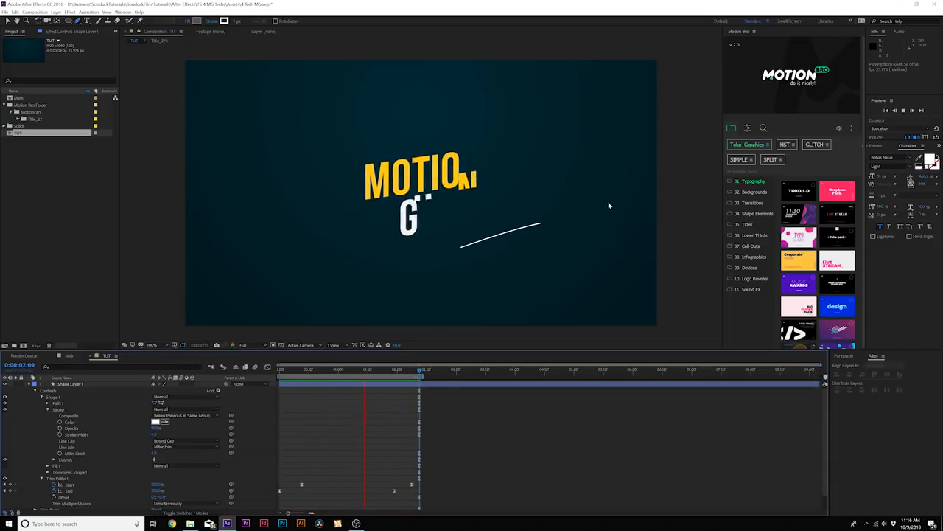
drag(342, 372, 354, 371)
- Rename the shape layer Line 1 and duplicate it
click(29, 385)
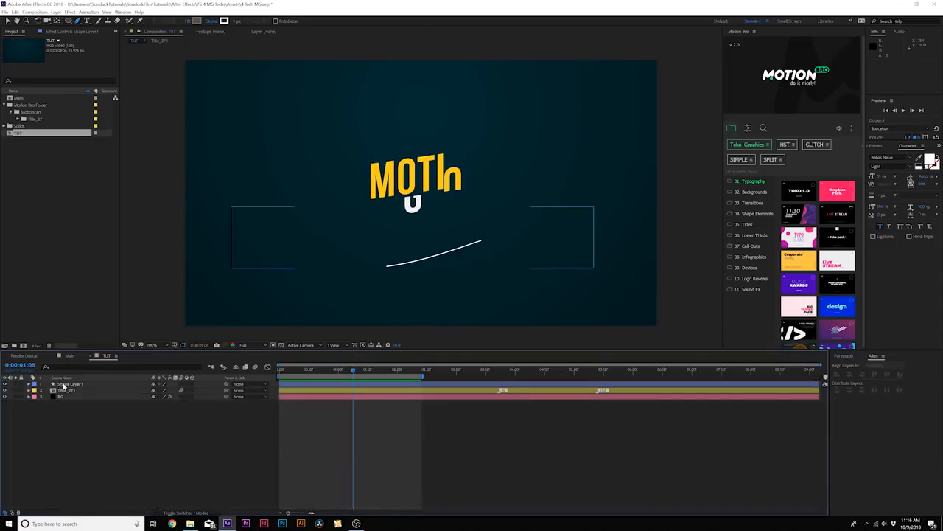
click(65, 385)
key(ctrl+d)
- Delete the Shape 1 group from the duplicated Line 2 layer, keeping its Trim Paths
key(u)
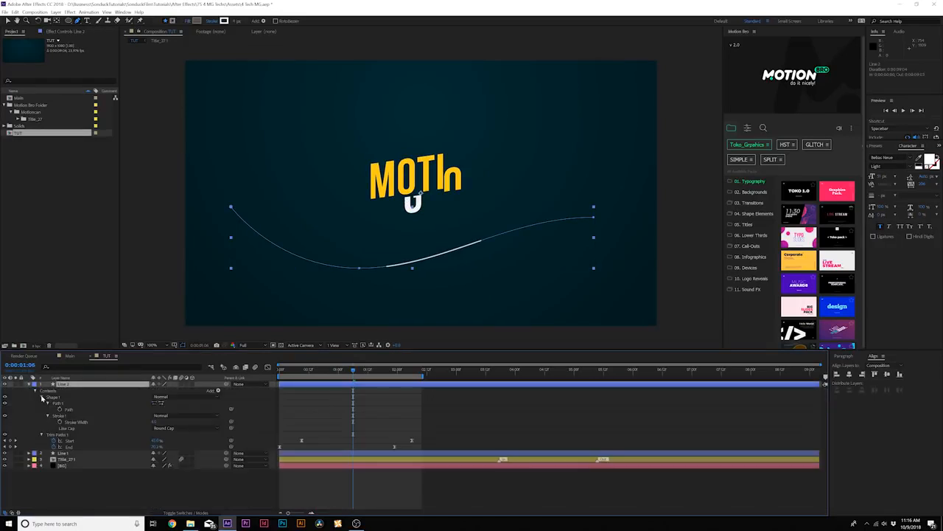
click(42, 403)
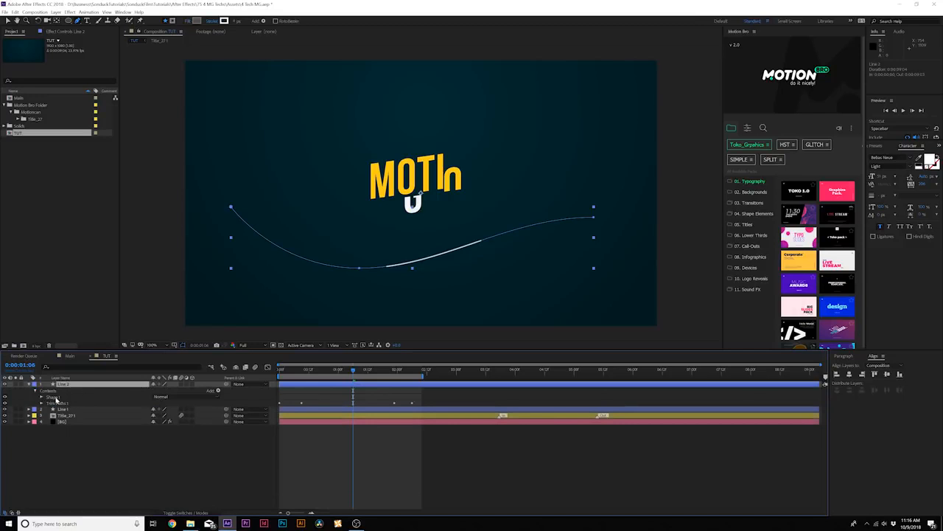
click(55, 398)
key(Delete)
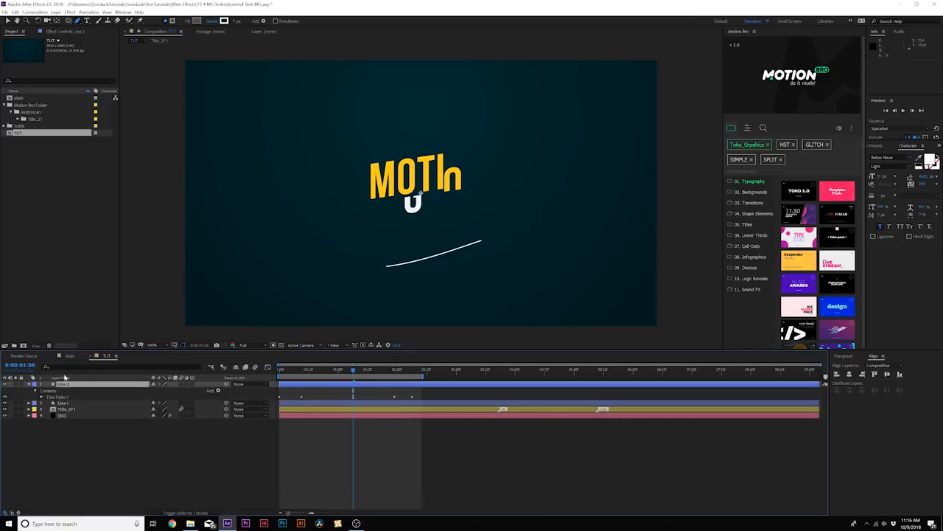
- Draw a short curved path to the left of the title on the Line 2 layer
click(325, 158)
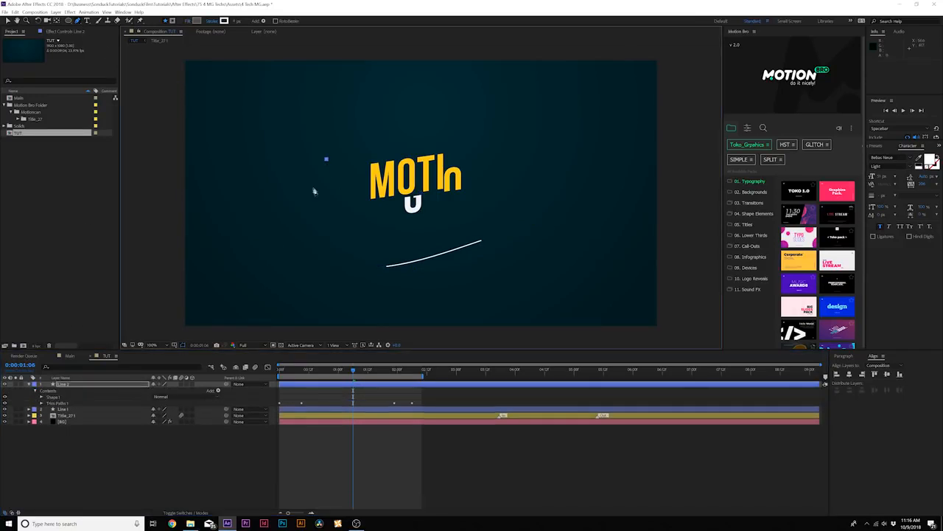
drag(321, 236, 333, 256)
click(129, 467)
- Add a second curved path to the Line 2 layer, running upward on the right side of the title
click(59, 385)
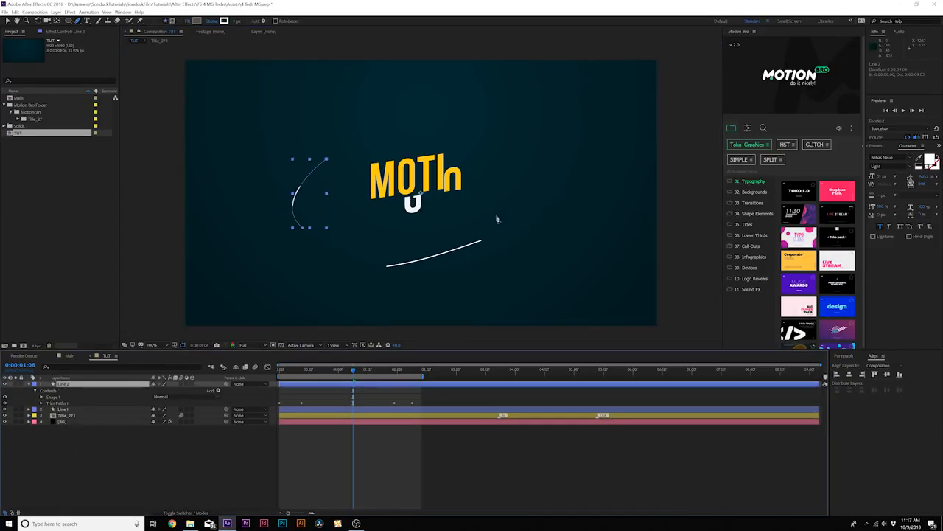
drag(507, 227, 514, 221)
click(526, 161)
drag(524, 141, 519, 131)
click(124, 486)
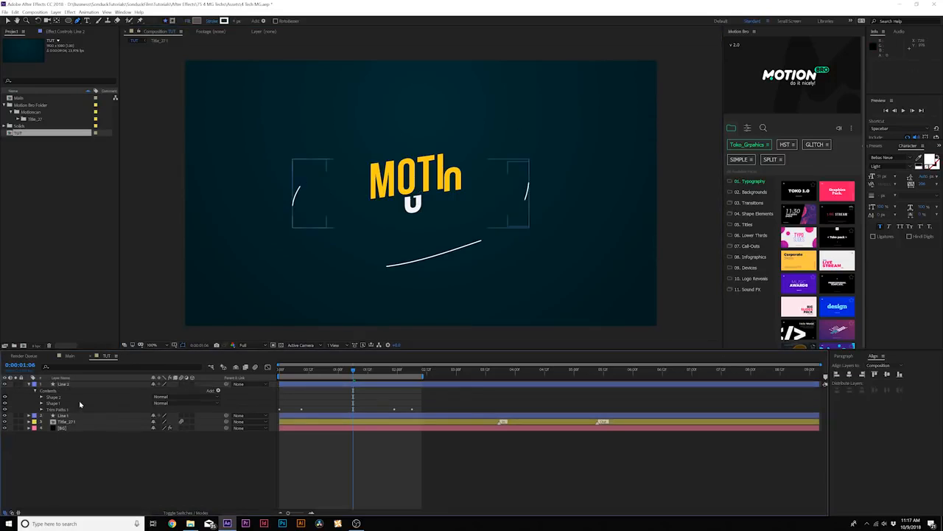
- Add a third curved path to the Line 2 layer at the lower left of the title and scrub through the animation
click(70, 383)
drag(243, 272, 253, 276)
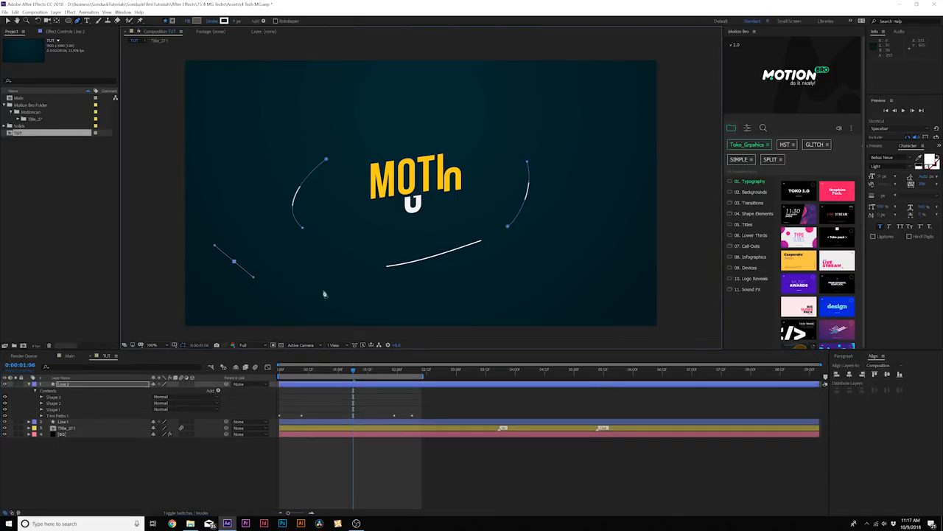
drag(324, 290, 364, 292)
click(135, 493)
drag(353, 371, 375, 379)
- Move Line 2's final Start and End keyframes earlier, to around the one-second mark, and preview the faster animation
click(65, 384)
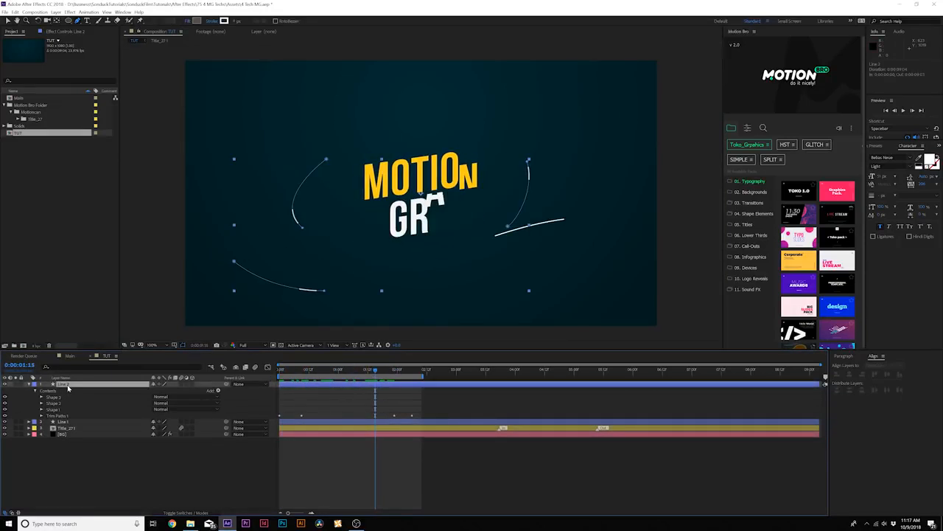
key(u)
key(u)
drag(434, 391, 393, 400)
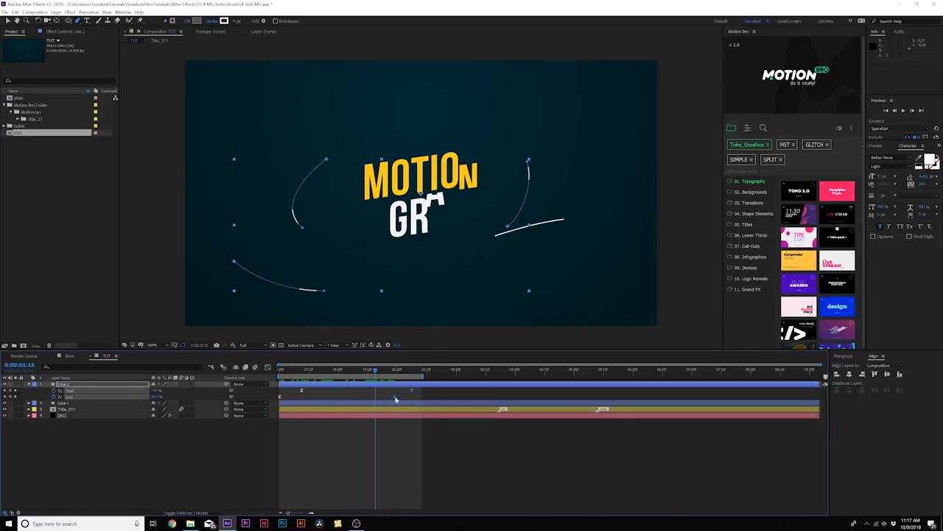
click(217, 455)
key(Home)
key(space)
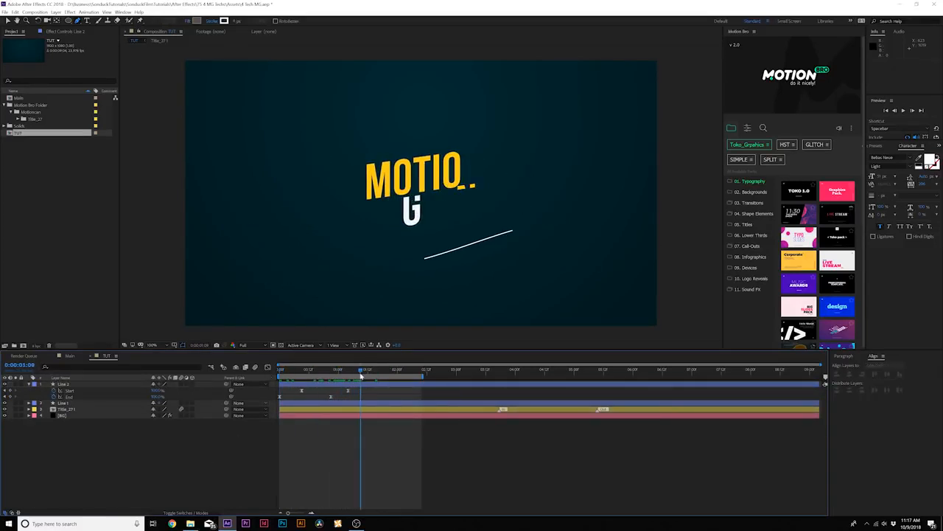
- Duplicate the Line 2 layer and delete all three shape groups from the copy, keeping its Trim Paths
click(73, 384)
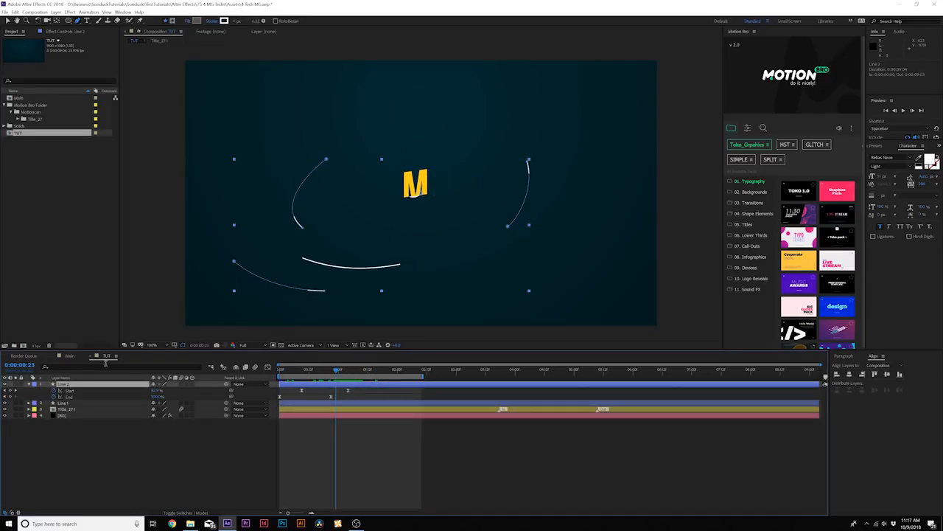
click(30, 384)
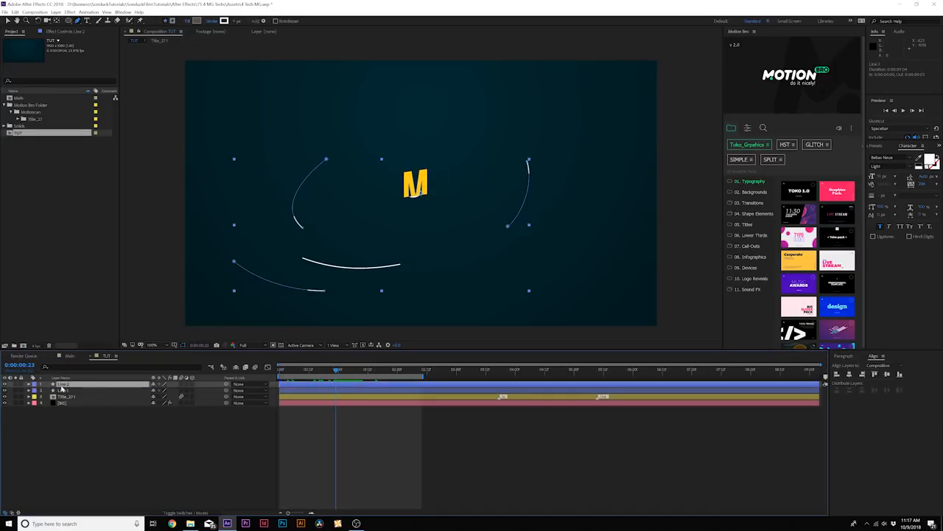
key(ctrl+d)
key(u)
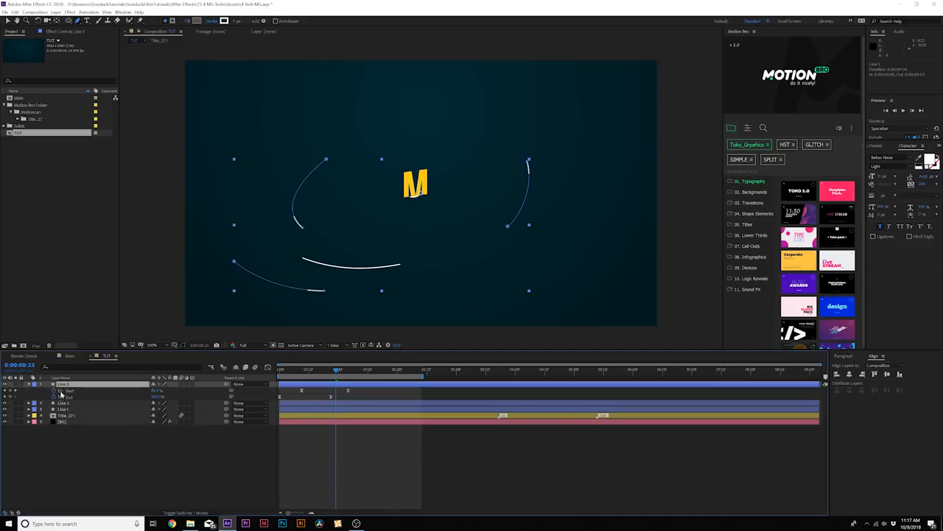
key(u)
key(u)
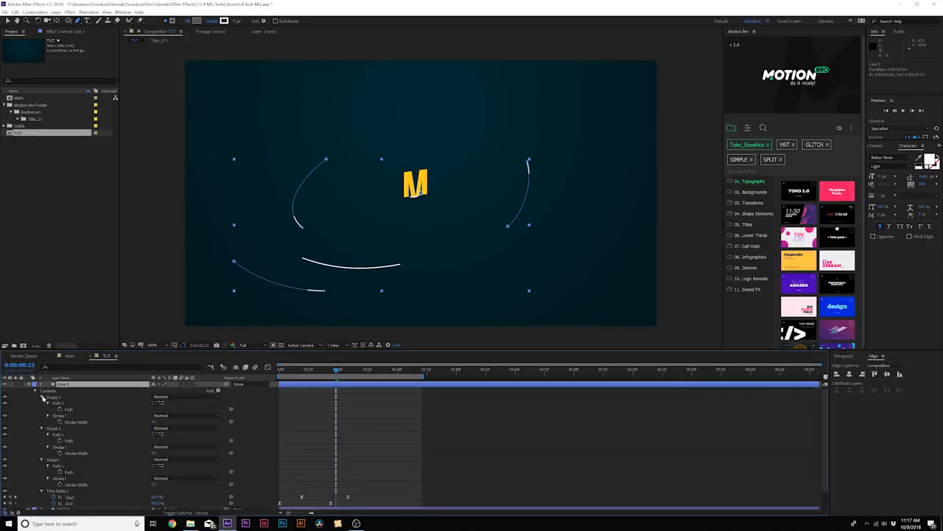
click(43, 396)
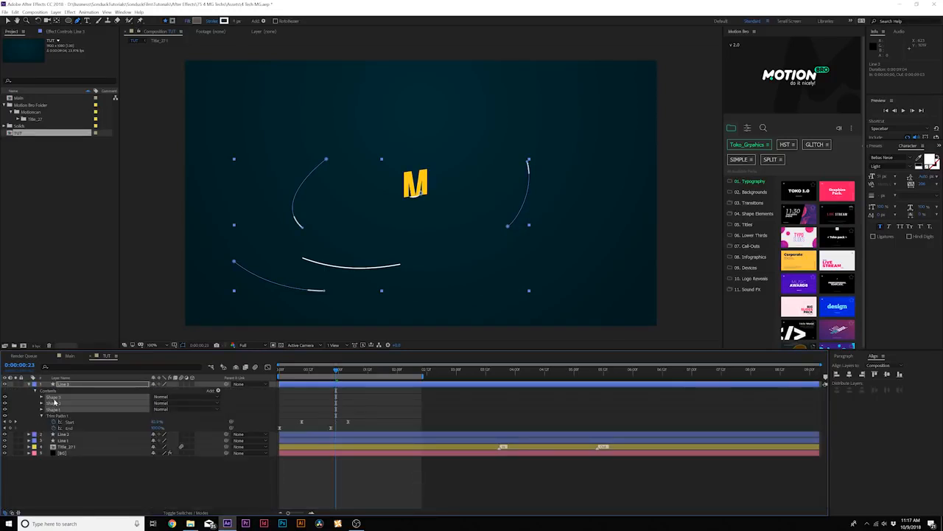
key(u)
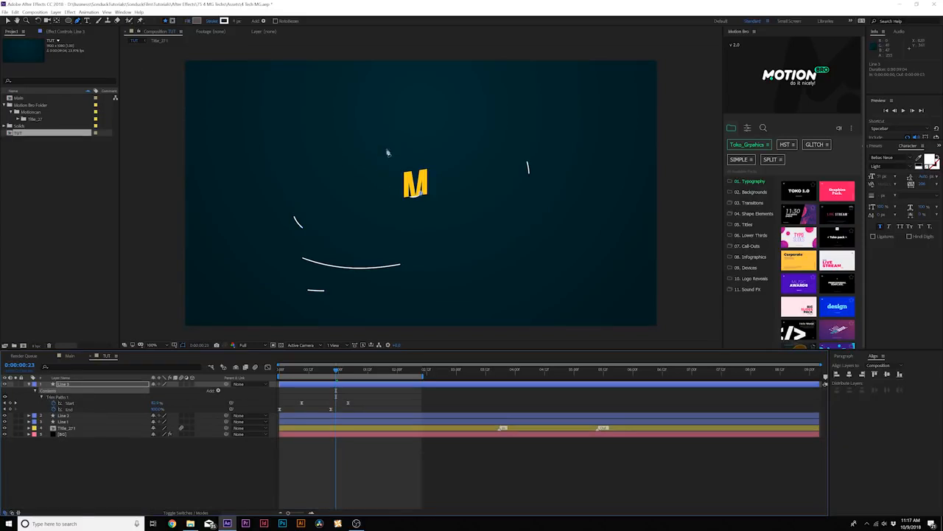
- Add a curved path to the Line 3 layer, running from left to right above the title
click(358, 135)
drag(480, 122, 483, 123)
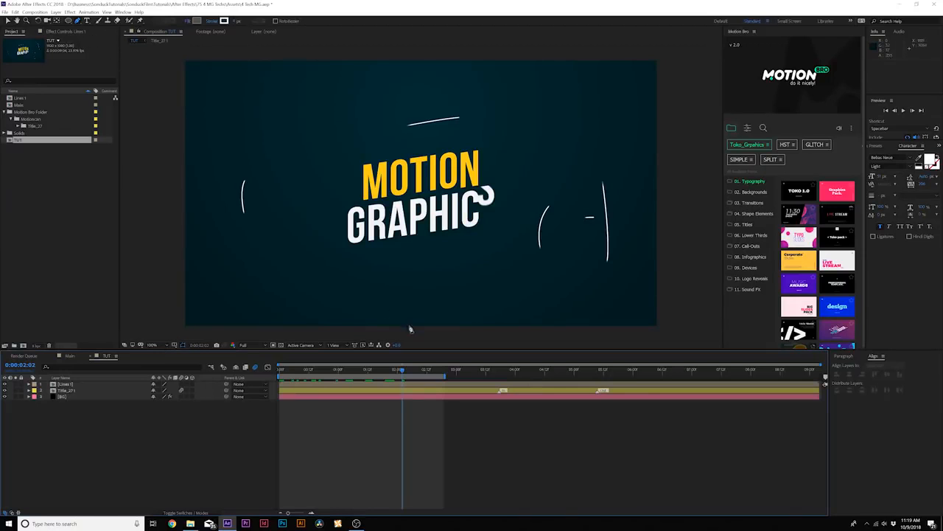
- Draw a small circle with a white stroke and no fill on a new shape layer, up and to the left of the title
drag(67, 23, 99, 38)
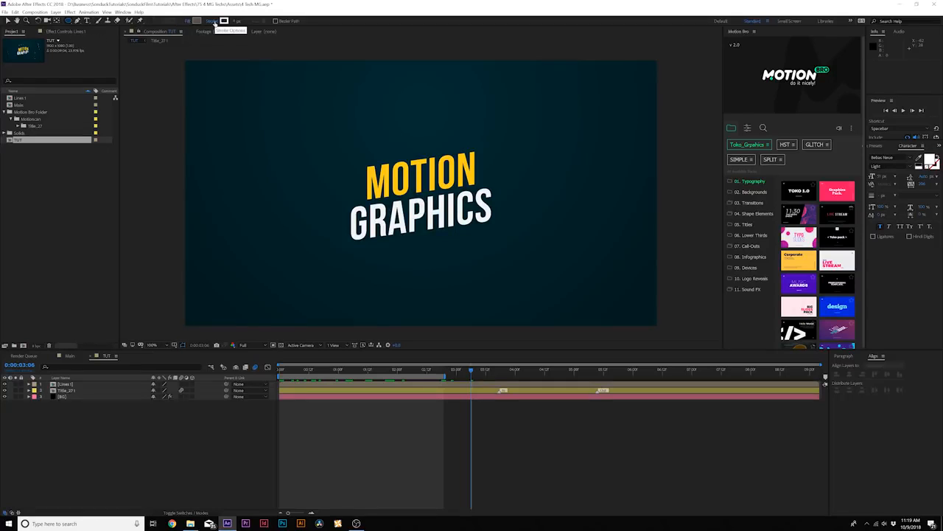
drag(253, 132, 267, 146)
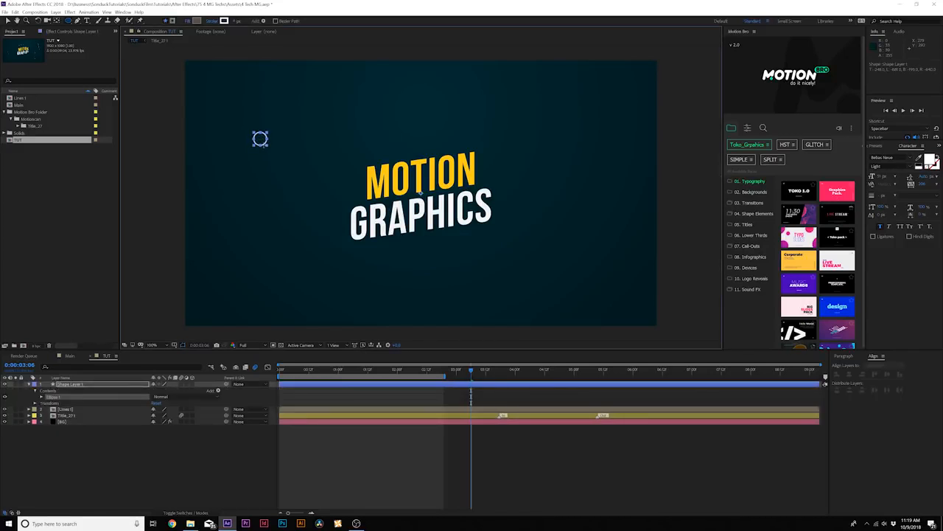
click(88, 457)
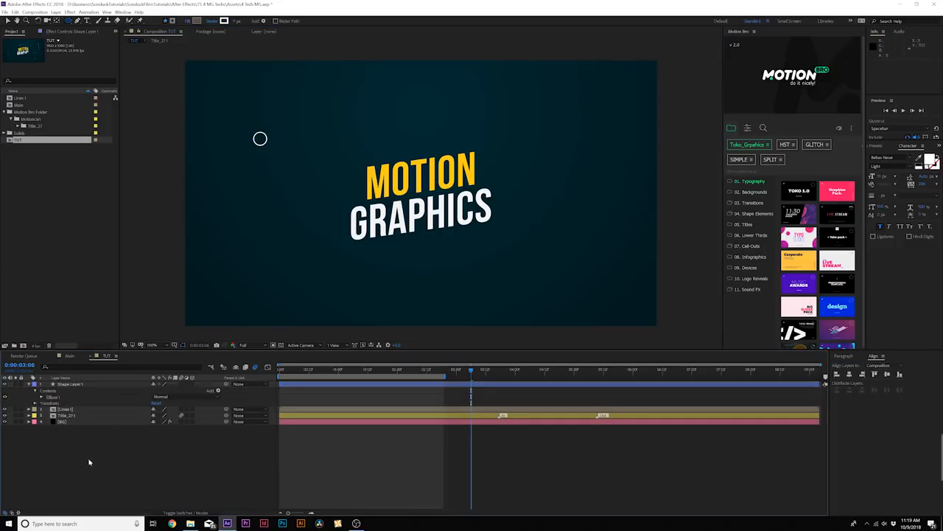
- Keyframe the circle's Stroke Width at 0:00:01:03 and bring it down to 0 at about 0:00:01:12
click(78, 385)
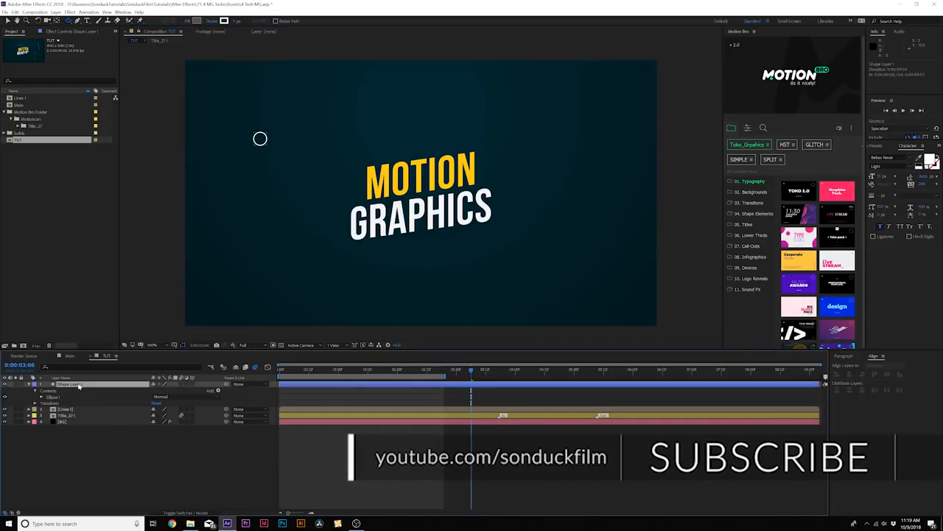
click(41, 396)
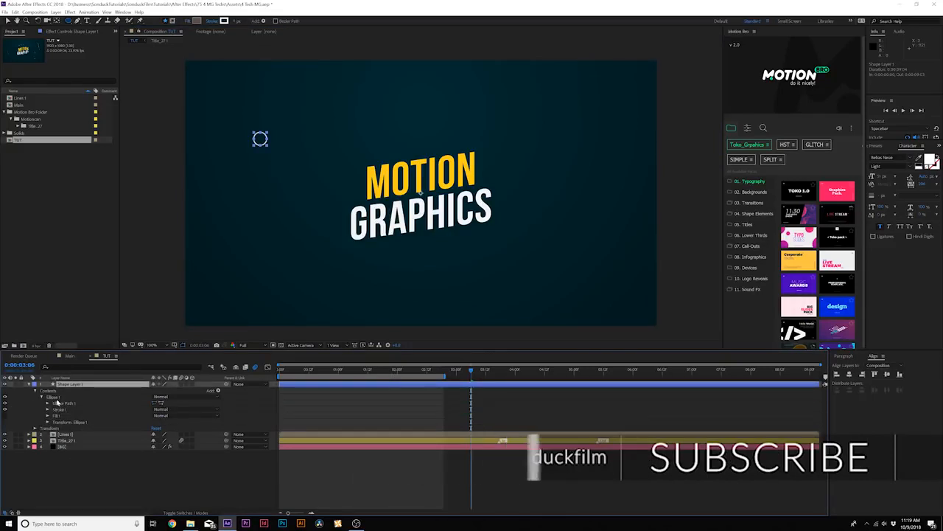
drag(390, 374, 349, 377)
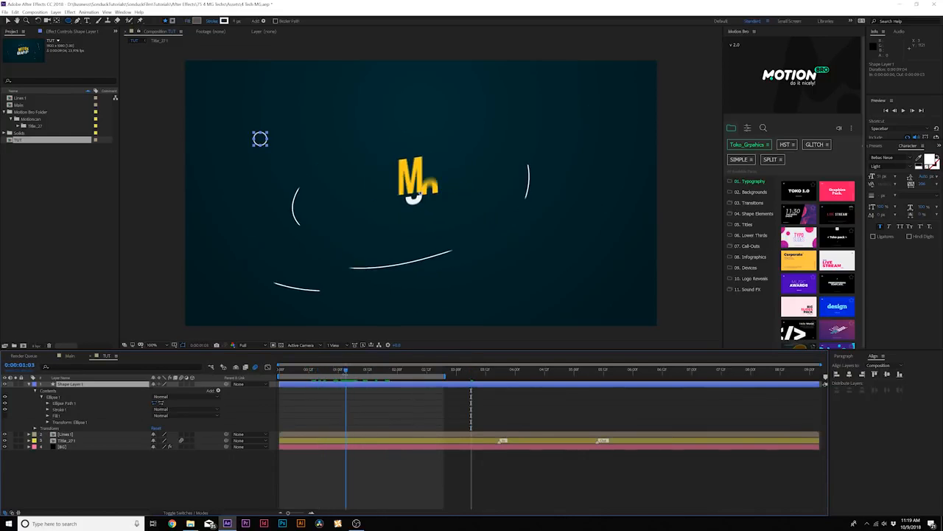
click(47, 409)
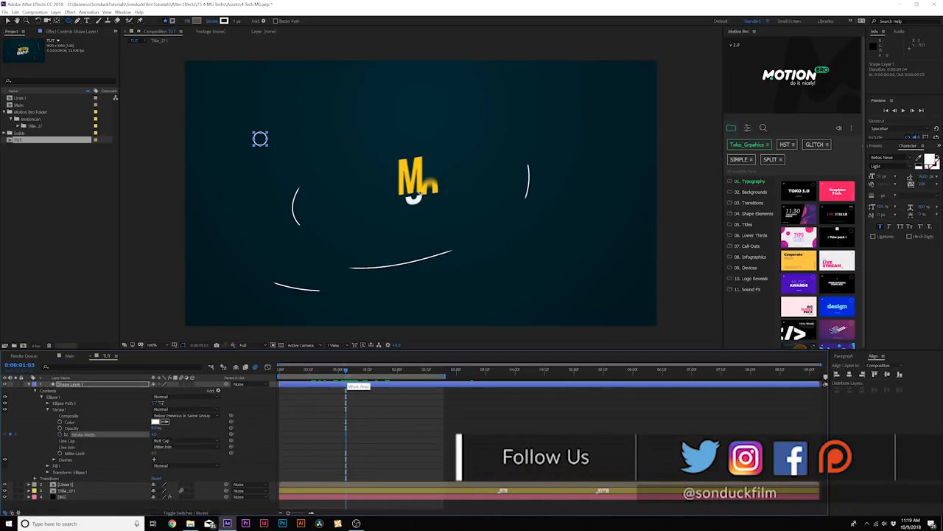
drag(346, 374, 368, 373)
click(154, 434)
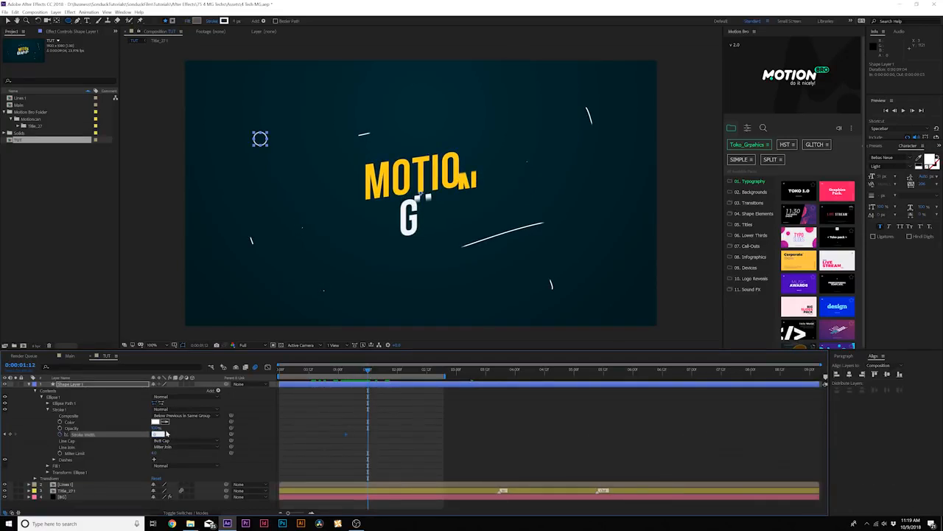
text(0)
click(200, 428)
drag(343, 373, 371, 375)
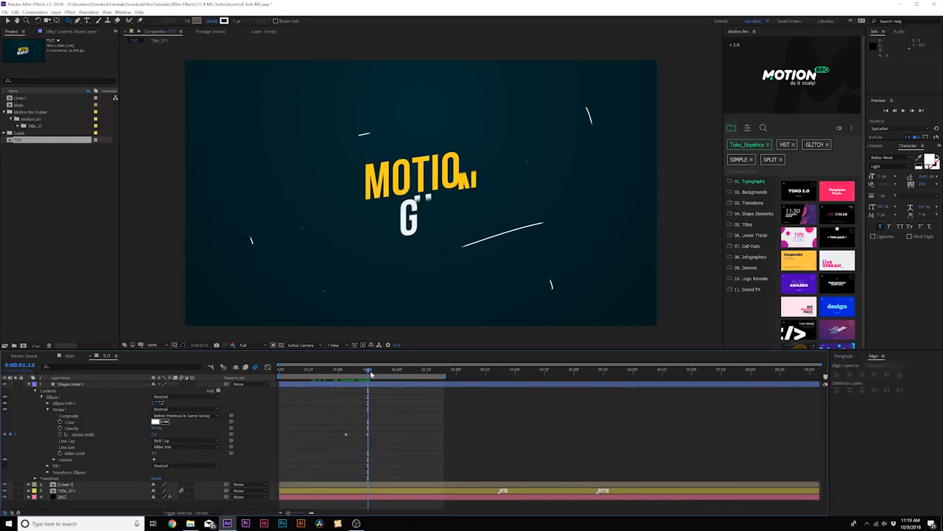
- Animate the ellipse's Scale from 0% at the first frame to 100% at the last Stroke Width keyframe, and preview the circle
key(Home)
click(59, 385)
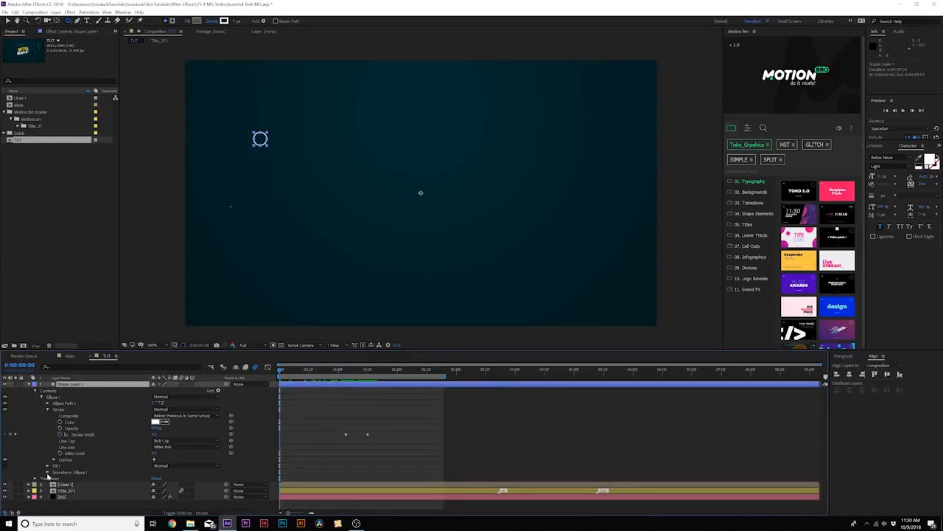
click(47, 472)
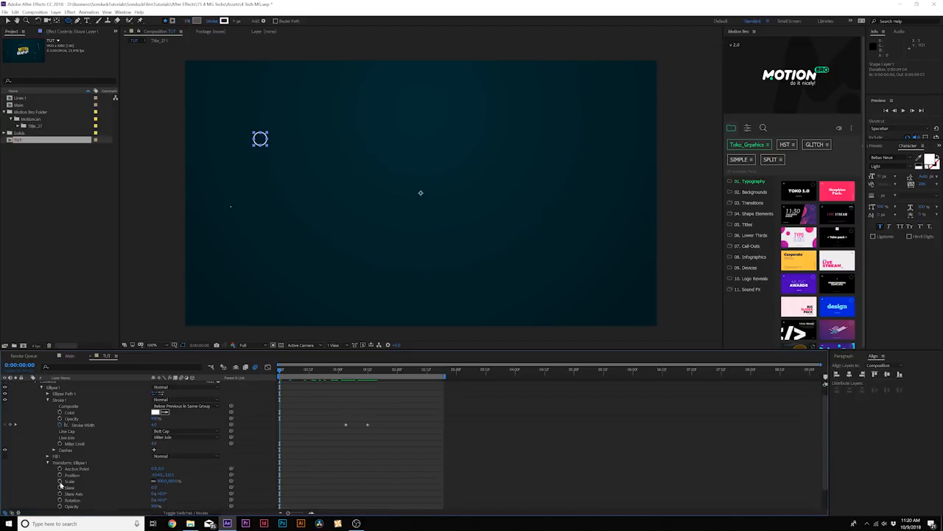
click(60, 481)
drag(281, 483, 368, 481)
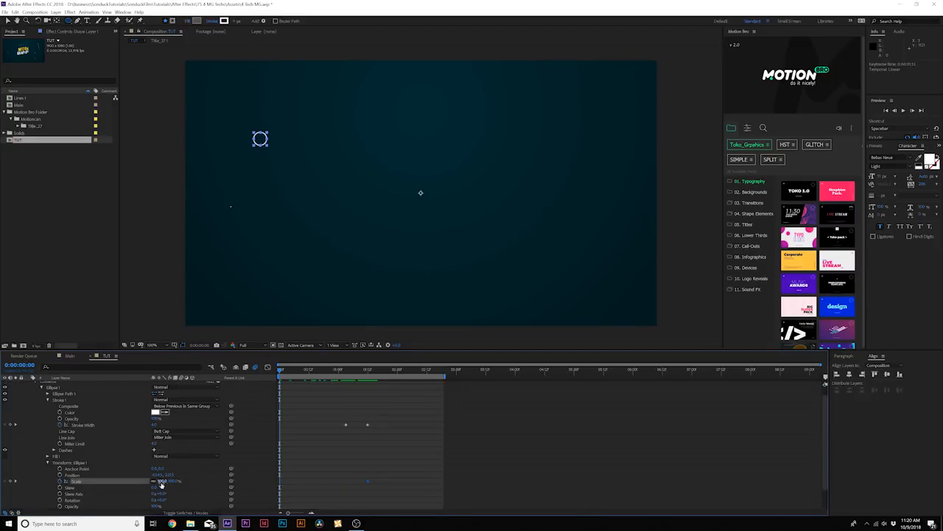
text(0)
key(Return)
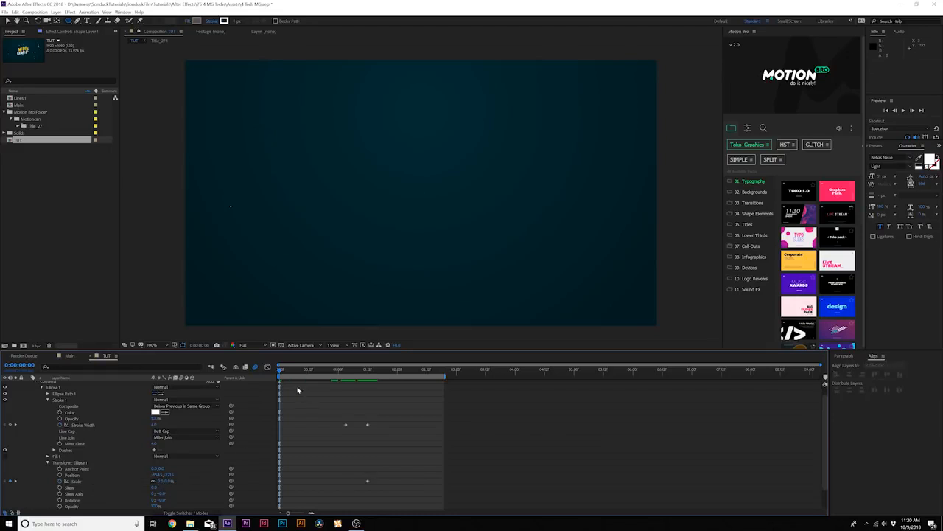
key(space)
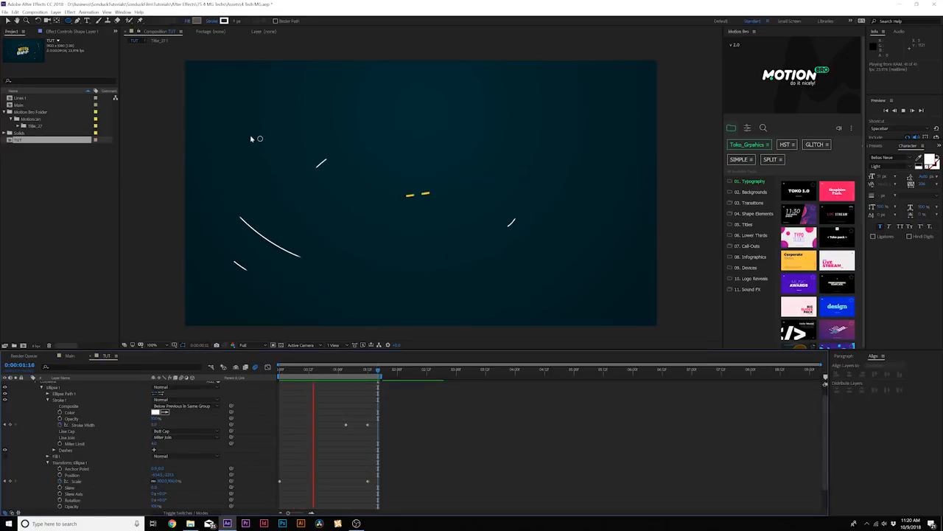
- Ease the circle's keyframes, move the Stroke Width pair and final Scale keyframe earlier to end just before one second, and preview
drag(334, 401, 381, 484)
mouse_move(345, 424)
mouse_down()
mouse_move(315, 430)
mouse_move(261, 506)
mouse_up()
click(329, 402)
key(space)
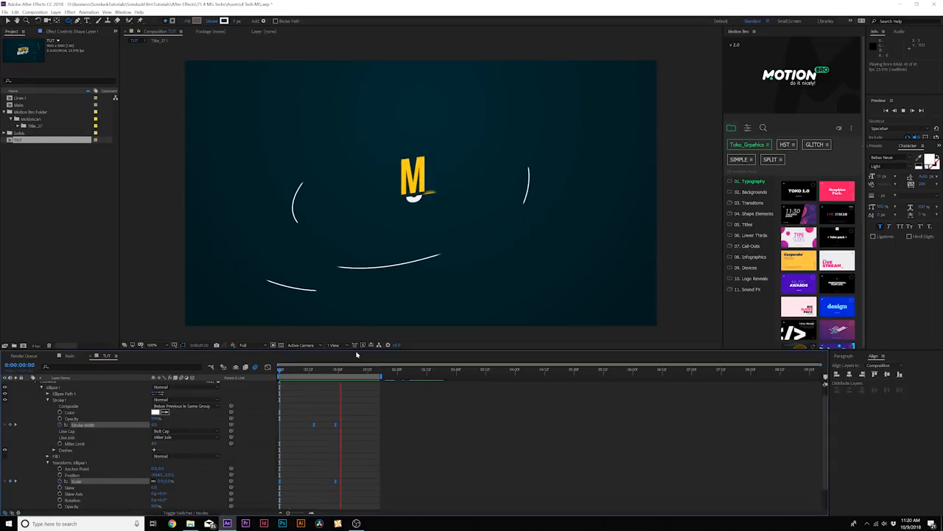
- Split the circle's shape layer at 0:00:01:05 and delete the part after the circle has vanished
key(u)
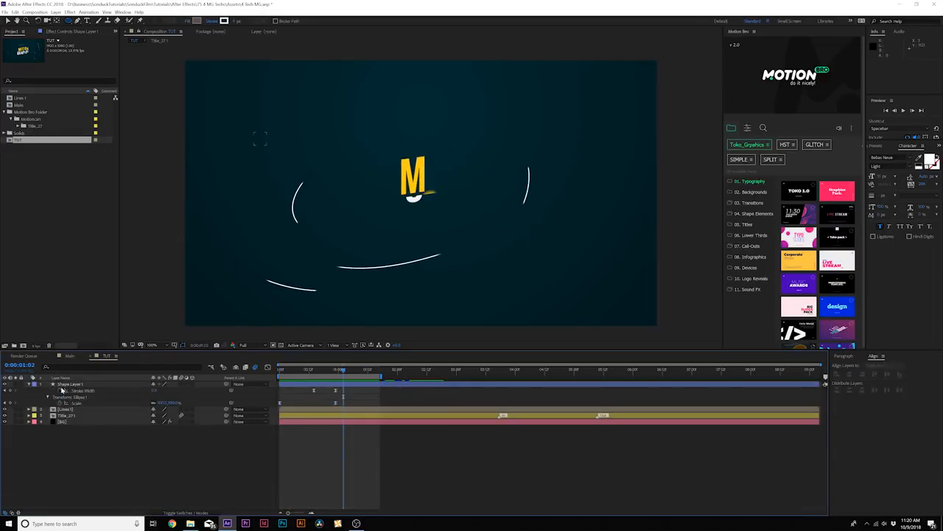
click(68, 384)
key(u)
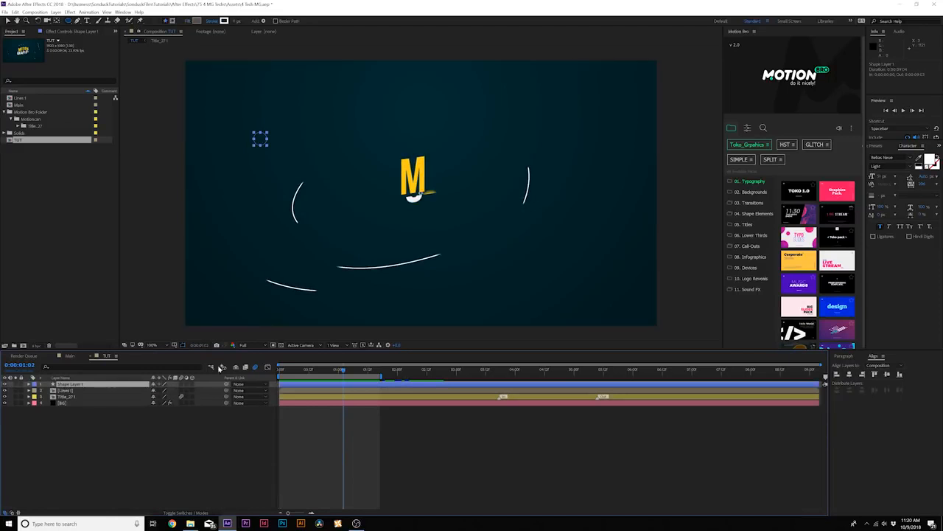
drag(343, 370, 319, 374)
drag(350, 378, 353, 381)
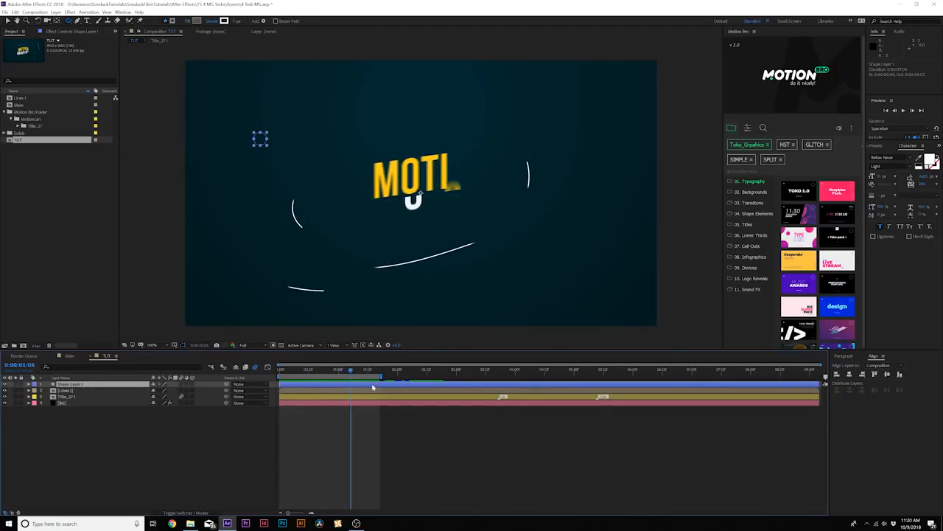
key(ctrl+shift+d)
key(Delete)
key(space)
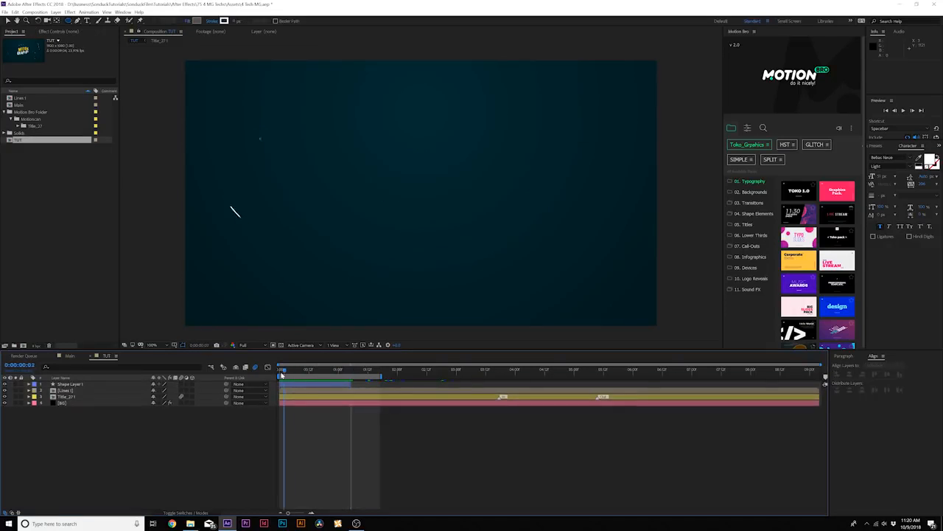
- Rename the shape layer as Circle, duplicate it and place the copy above the title
click(88, 384)
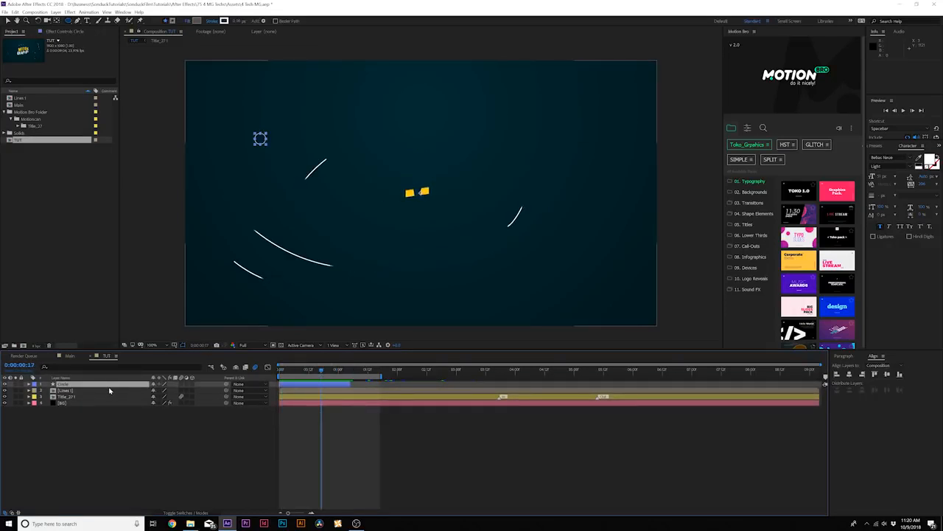
key(ctrl+d)
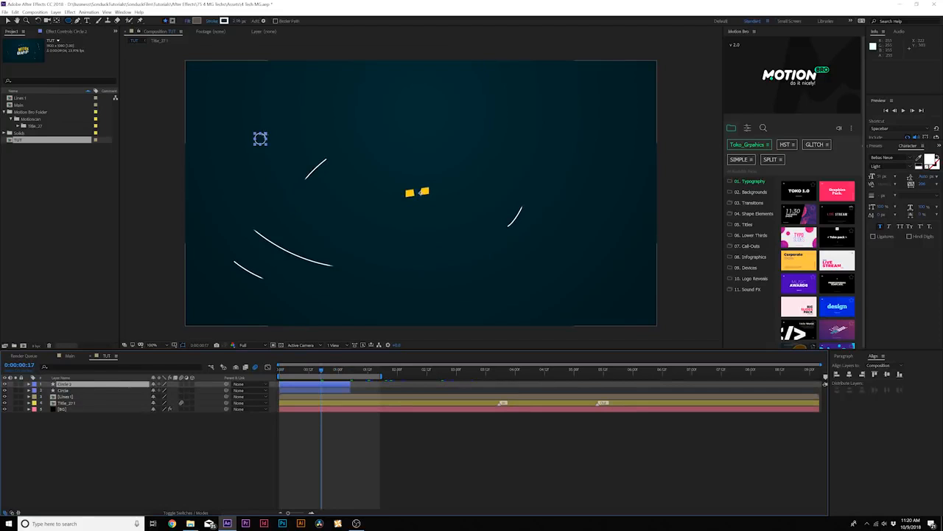
key(v)
drag(259, 138, 293, 136)
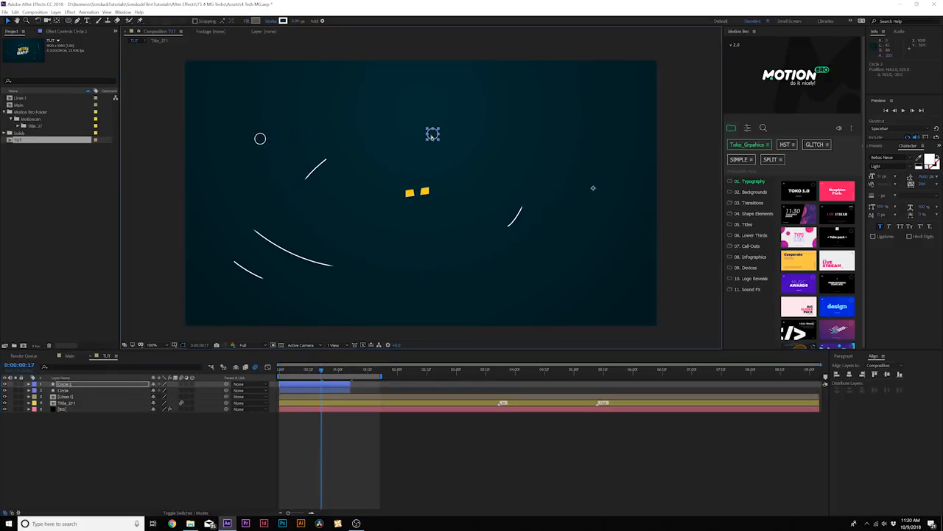
- Duplicate the circle layer repeatedly up to Circle 6, scattering the copies below and to the left of the title
key(ctrl+d)
drag(508, 272, 512, 271)
key(ctrl+d)
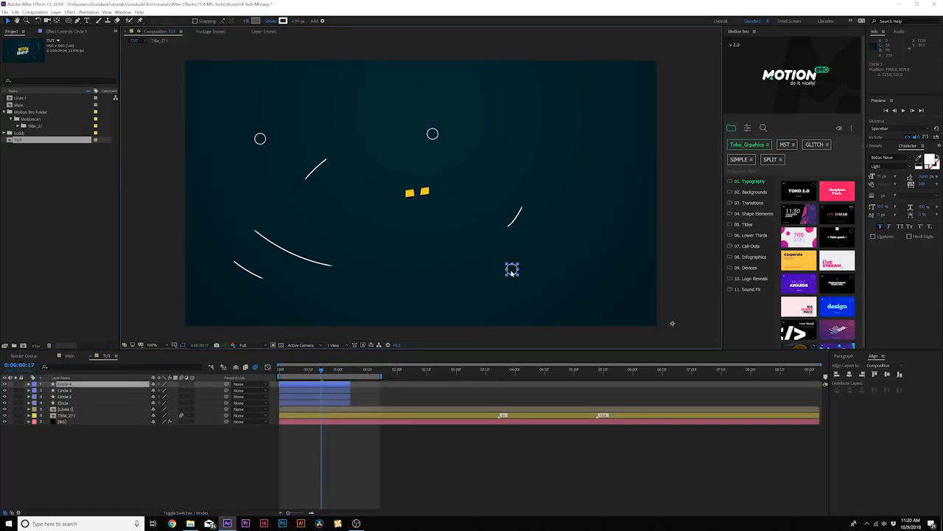
key(ctrl+d)
drag(380, 267, 322, 193)
key(ctrl+d)
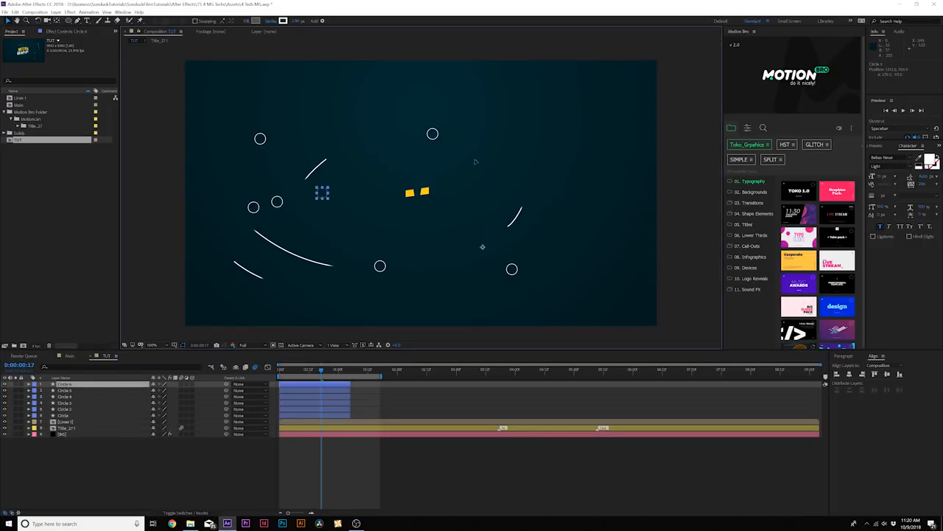
click(13, 12)
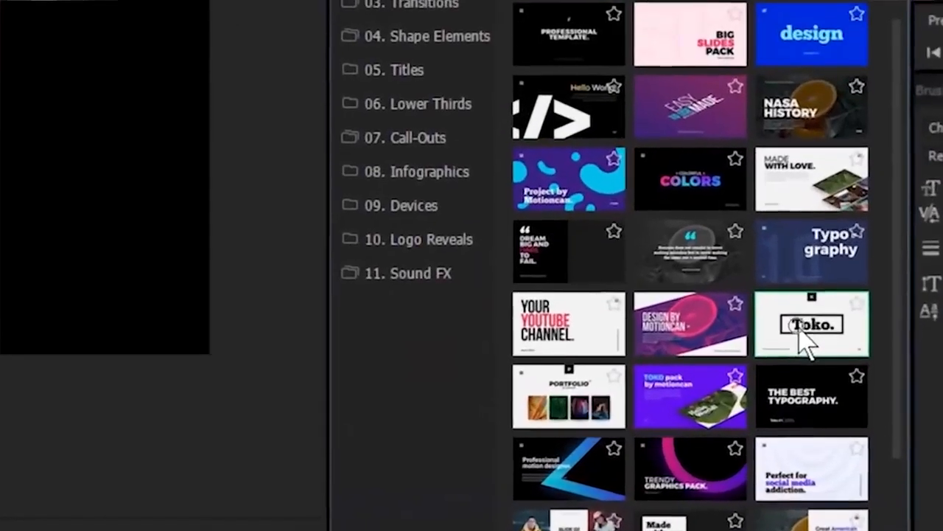
- Apply the "Toko." typography template from the preset library
double_click(799, 327)
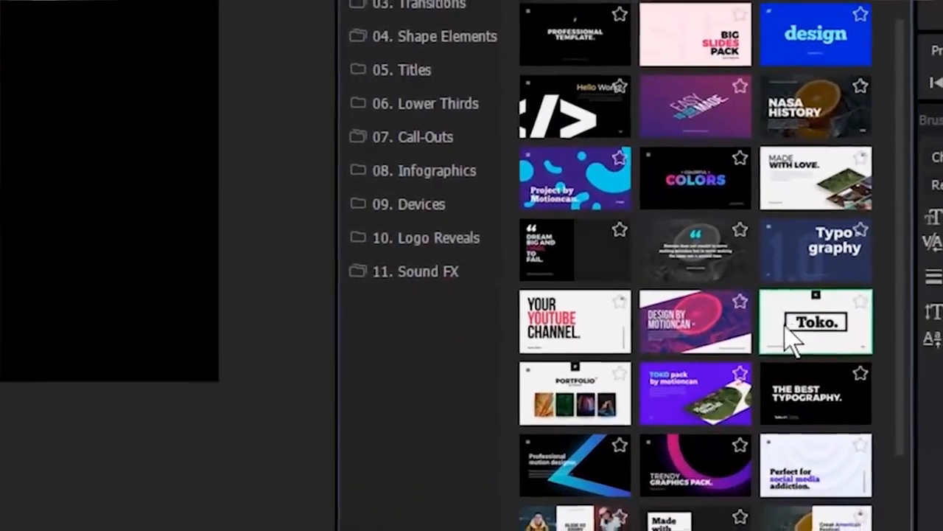
key(space)
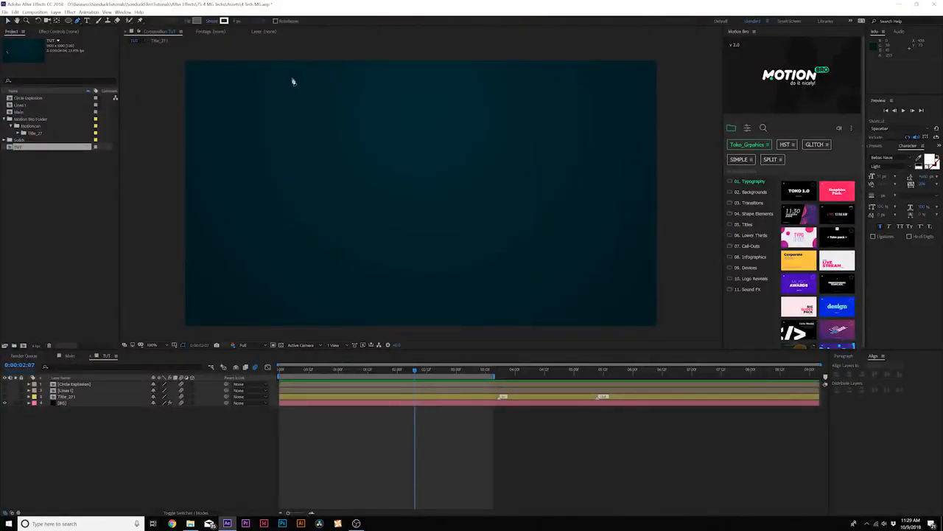
- Draw a short vertical line with the Pen tool upward from the composition's exact centre, using the title/action safe guides for alignment
key(semicolon)
key(apostrophe)
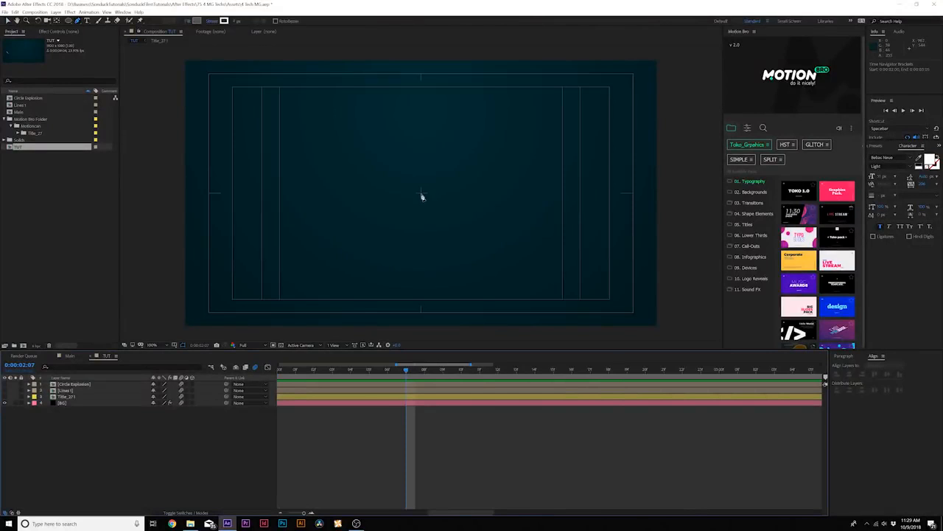
scroll(423, 197, up, 3)
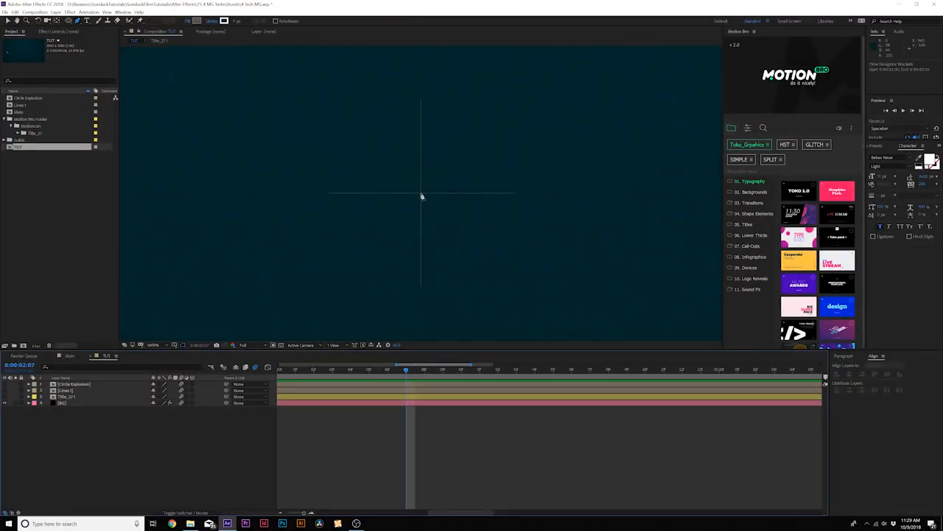
click(421, 194)
scroll(422, 176, down, 4)
click(420, 175)
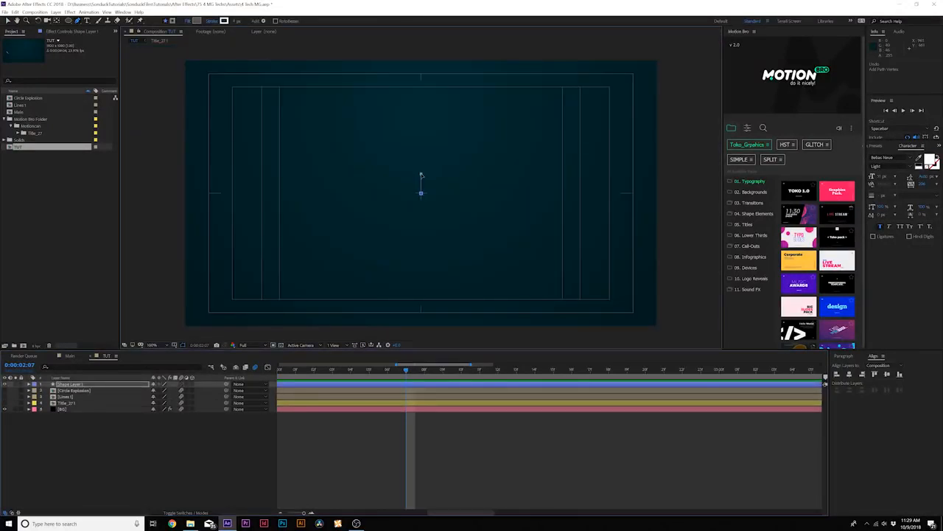
click(196, 410)
key(period)
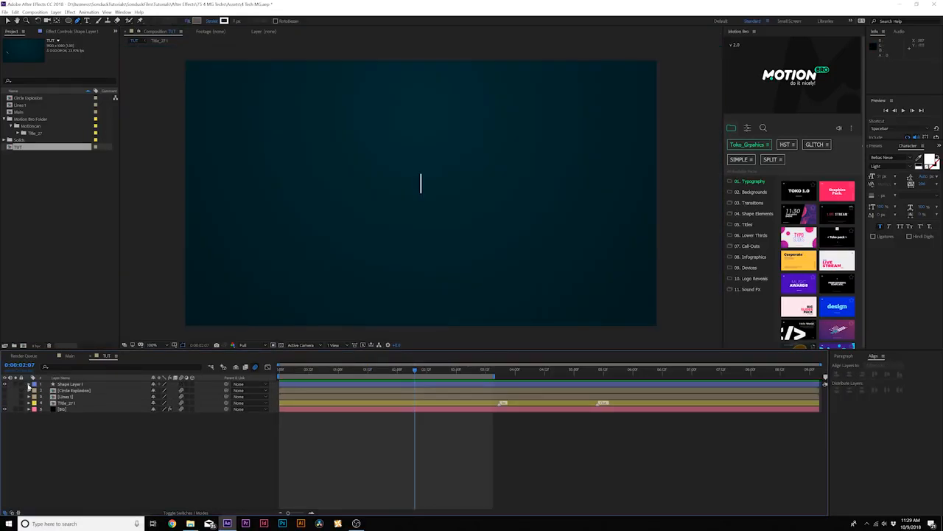
- Add a Repeater to the vertical line's shape layer and open the Repeater's settings
click(30, 384)
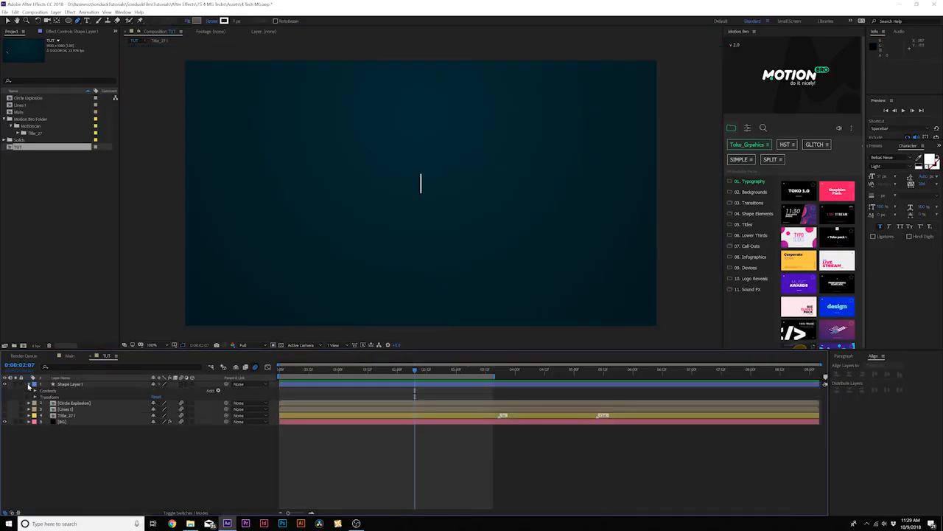
click(219, 391)
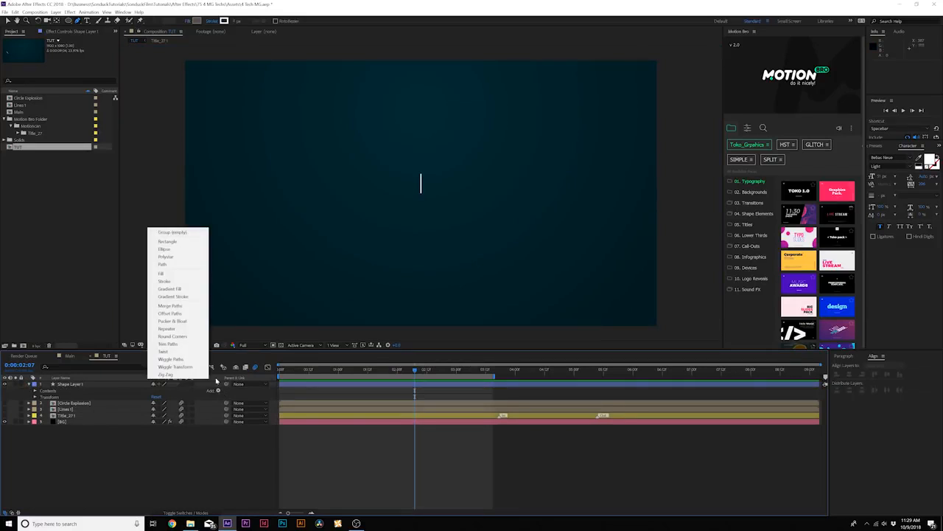
click(179, 329)
click(41, 403)
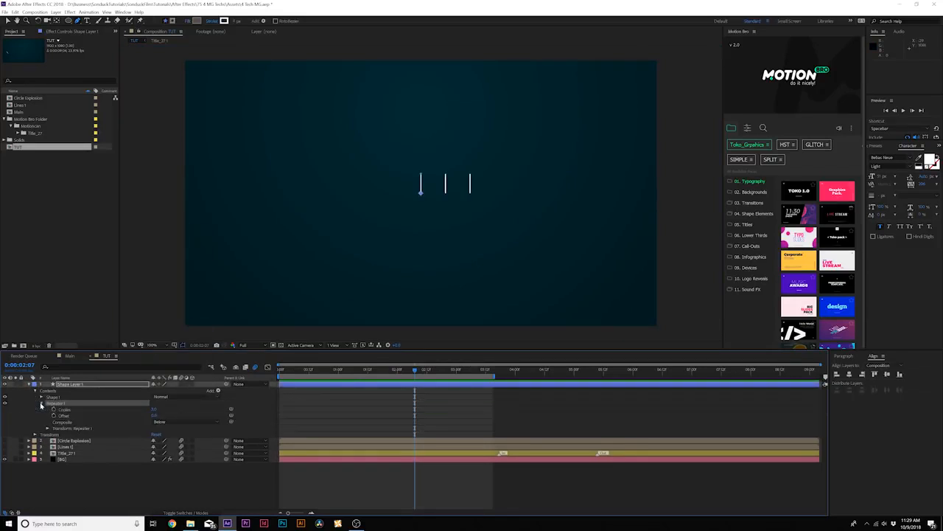
- Set the Repeater to 18 copies, X position 0 and rotation 20°, and raise its Y anchor point to spread the lines into a ring
drag(154, 409, 158, 409)
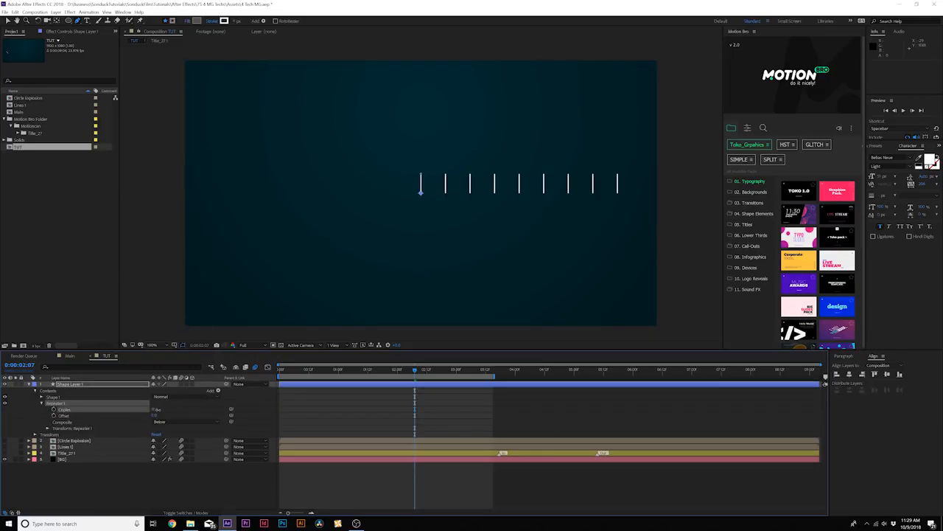
click(47, 428)
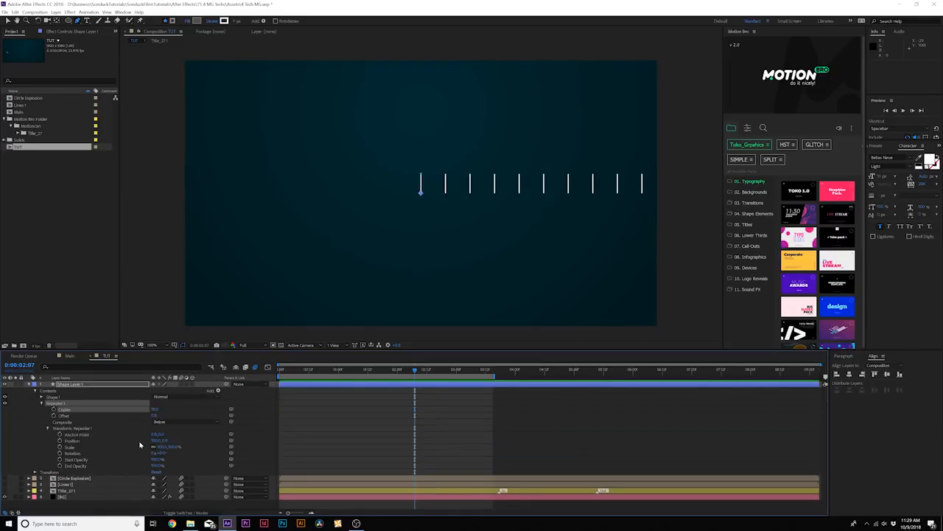
drag(152, 441, 167, 441)
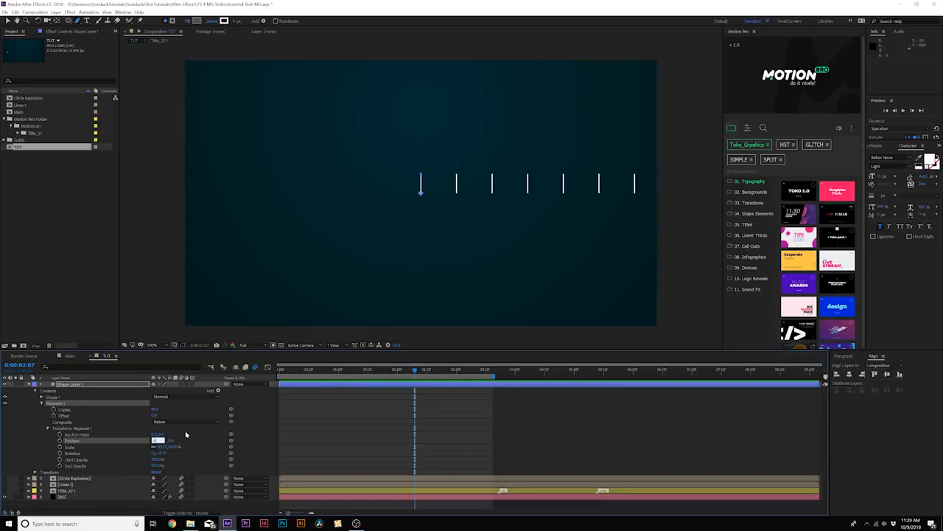
click(196, 440)
drag(161, 453, 170, 452)
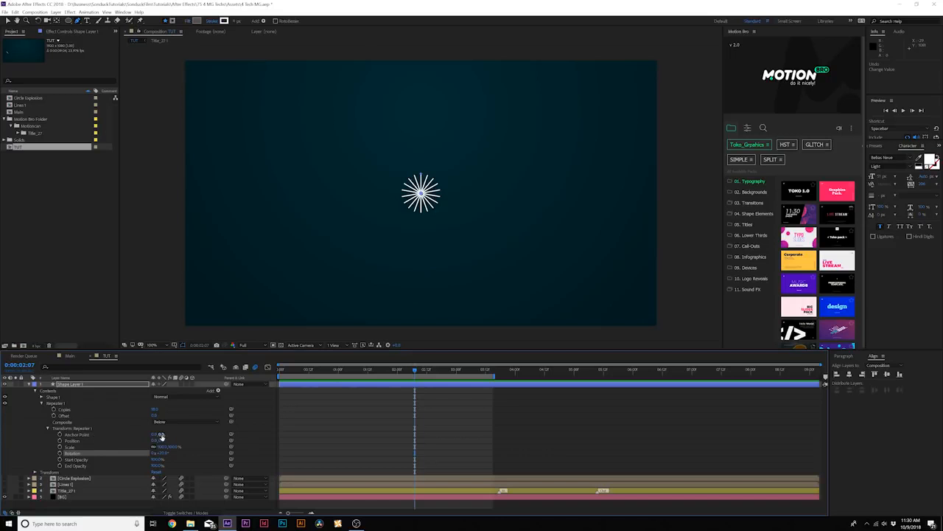
drag(160, 437, 220, 436)
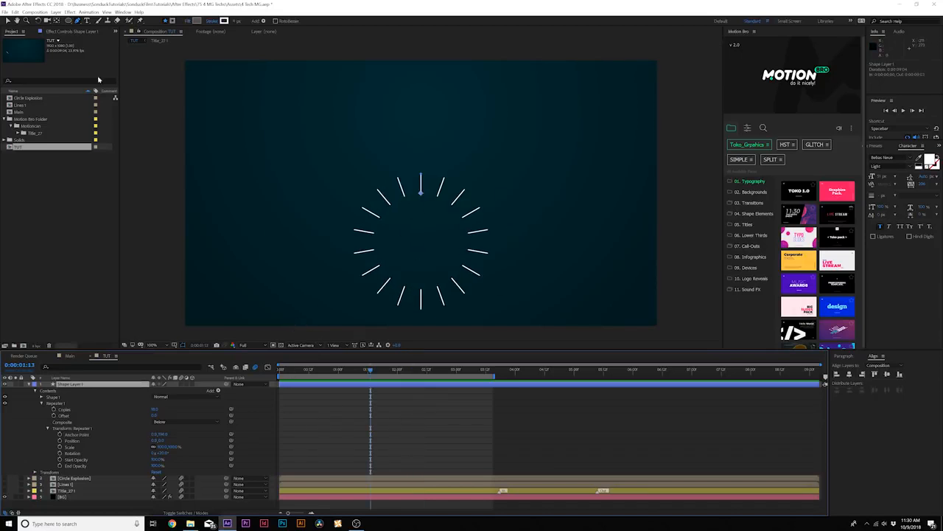
- Centre the shape layer's anchor point in its content and move the line ring up to the composition's centre
click(56, 12)
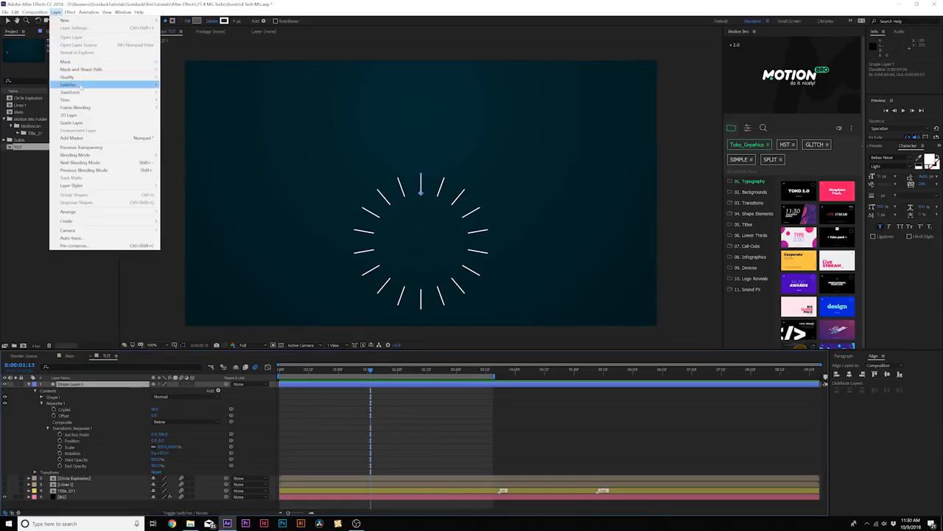
mouse_move(80, 93)
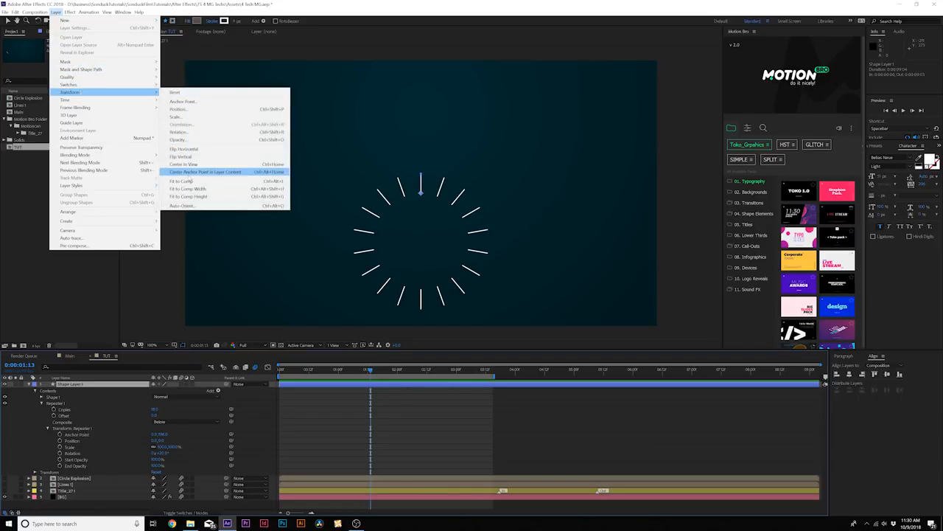
click(191, 174)
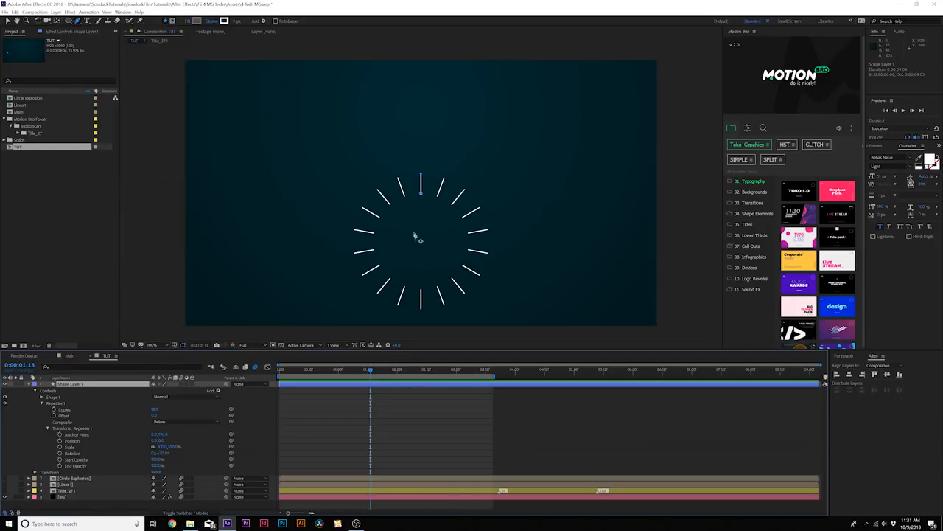
click(8, 22)
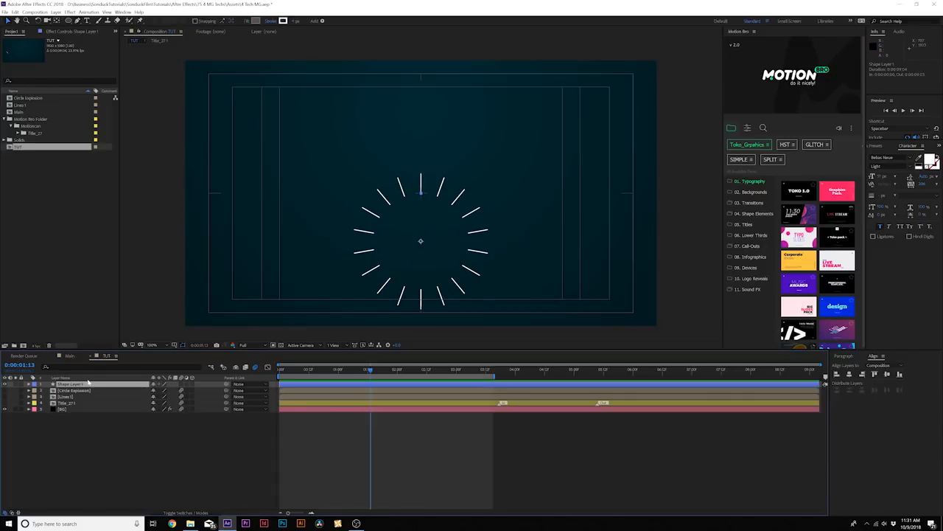
key(shift+Up)
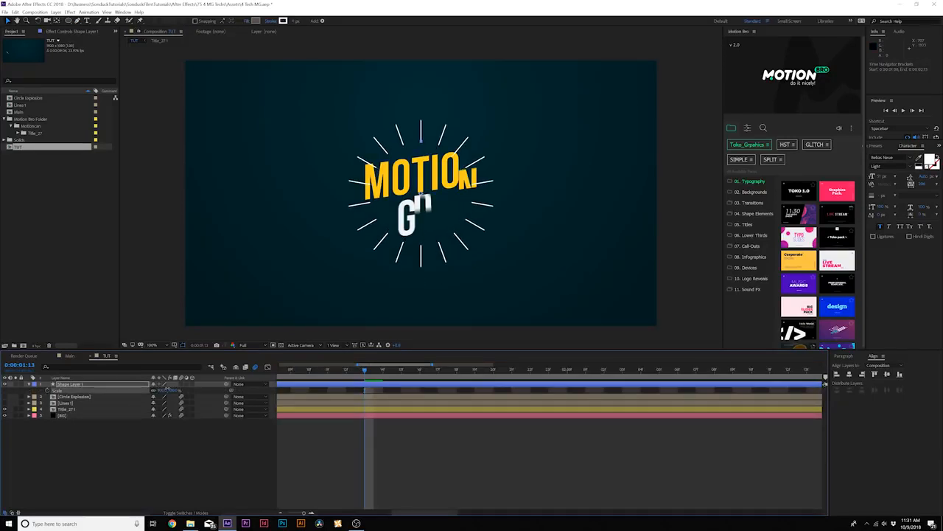
- Scale the line ring up to surround the title and keyframe a clockwise rotation from the first frame to 0:00:03:14
drag(168, 387, 181, 388)
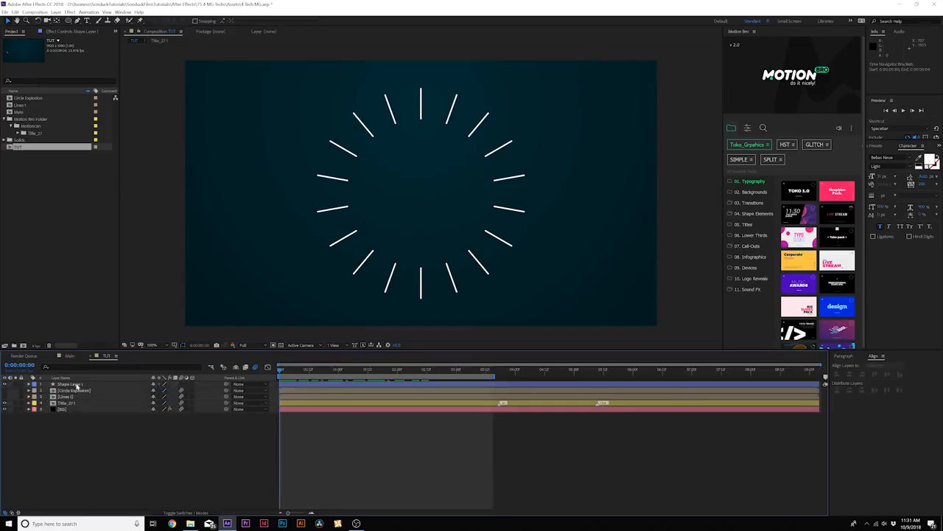
click(77, 384)
click(46, 391)
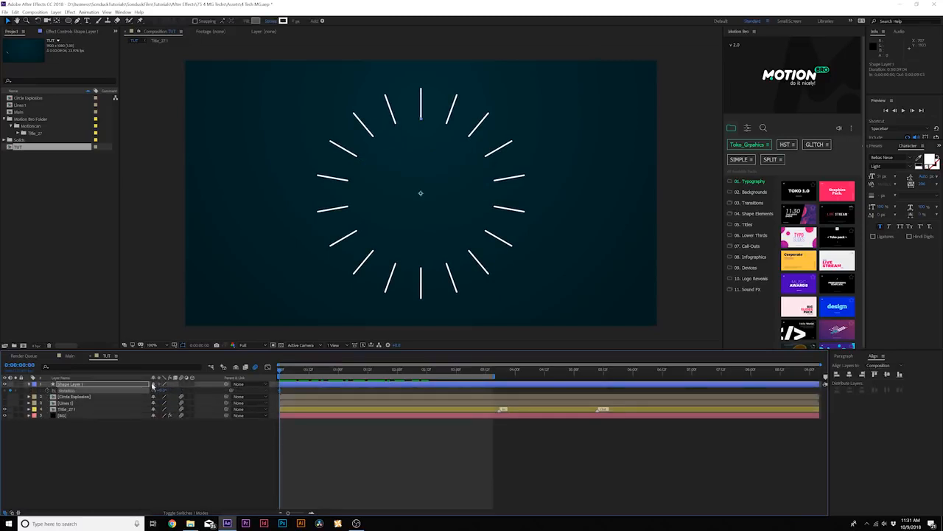
drag(339, 372, 491, 370)
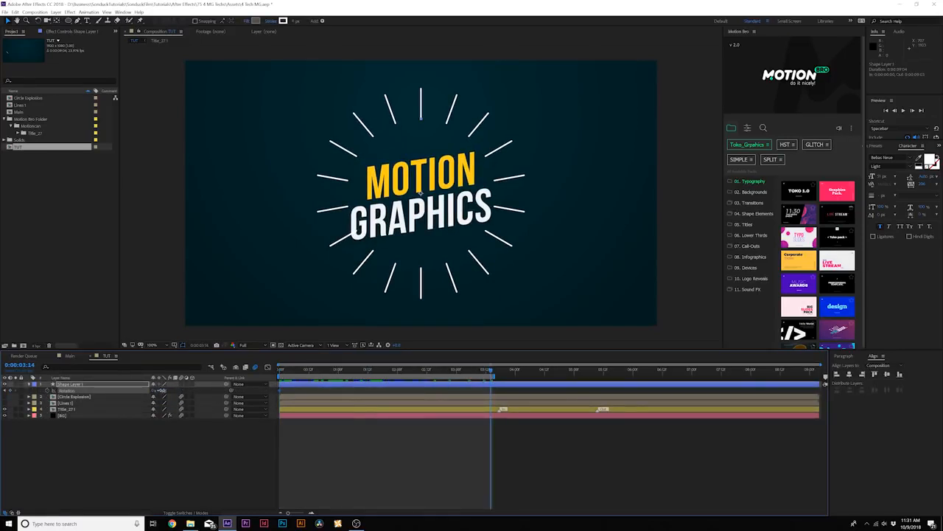
drag(160, 390, 212, 392)
click(137, 431)
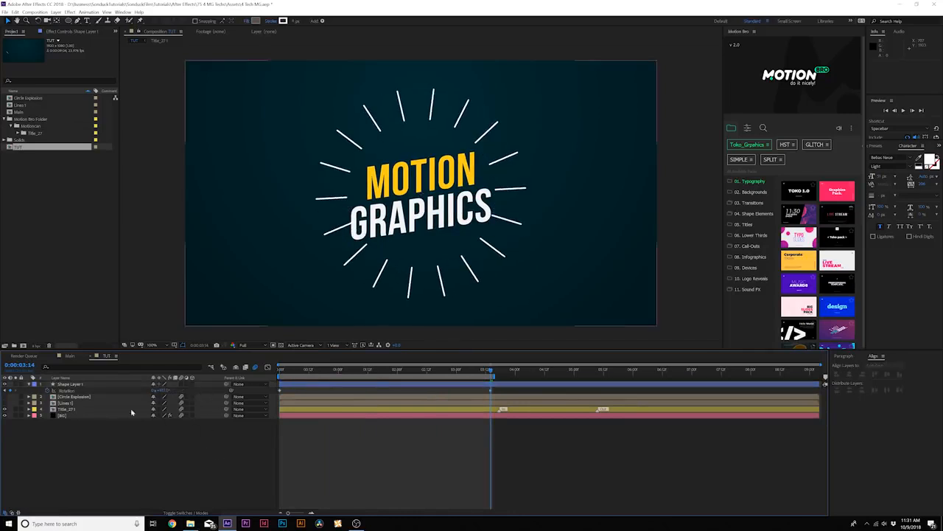
- Add Trim Paths to the line ring's layer and keyframe its End at 0% at 0:00:00:08
click(64, 385)
click(29, 384)
click(28, 385)
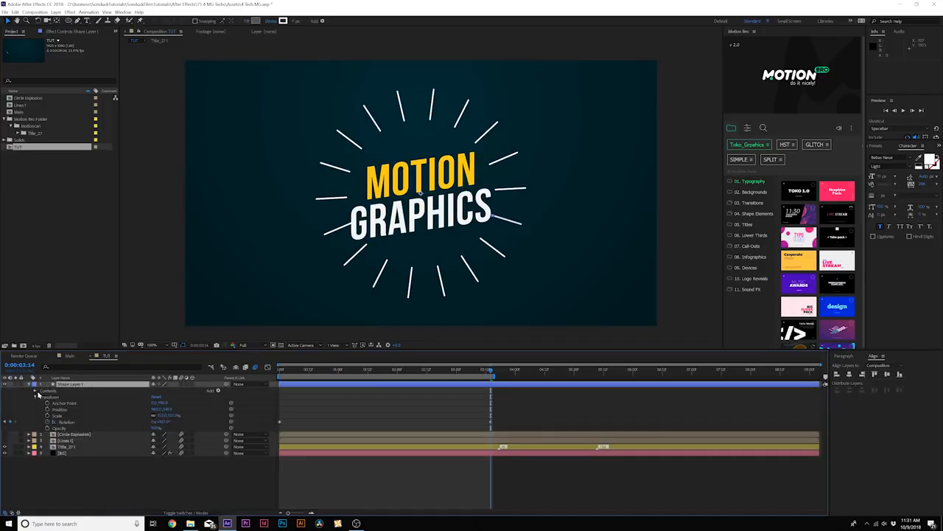
click(217, 390)
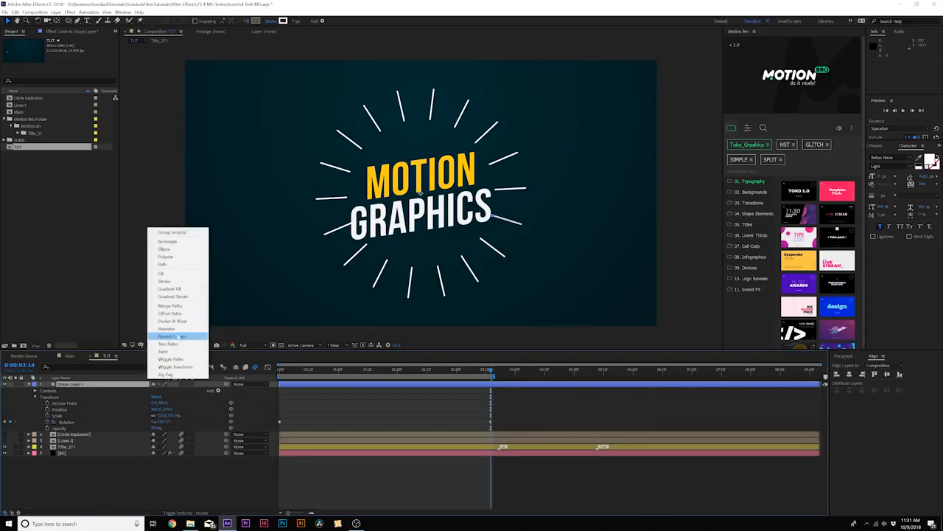
click(170, 344)
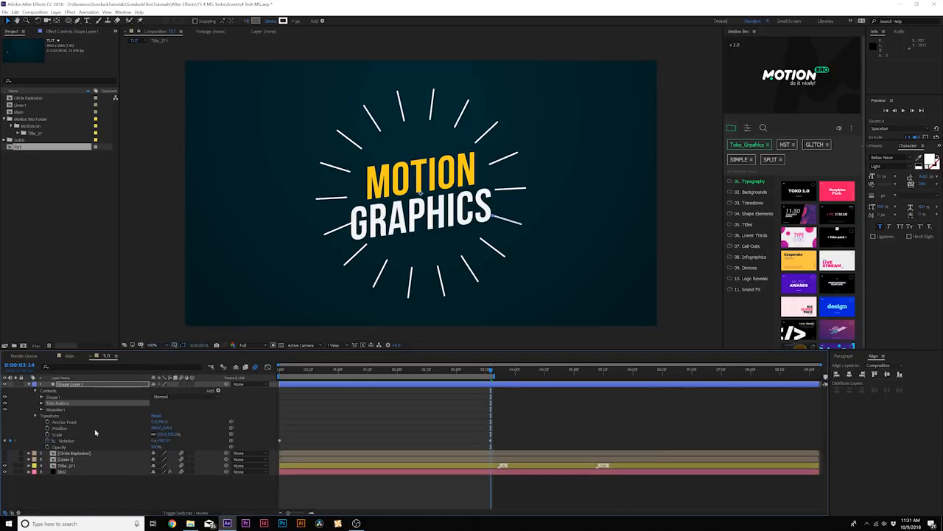
click(42, 403)
key(space)
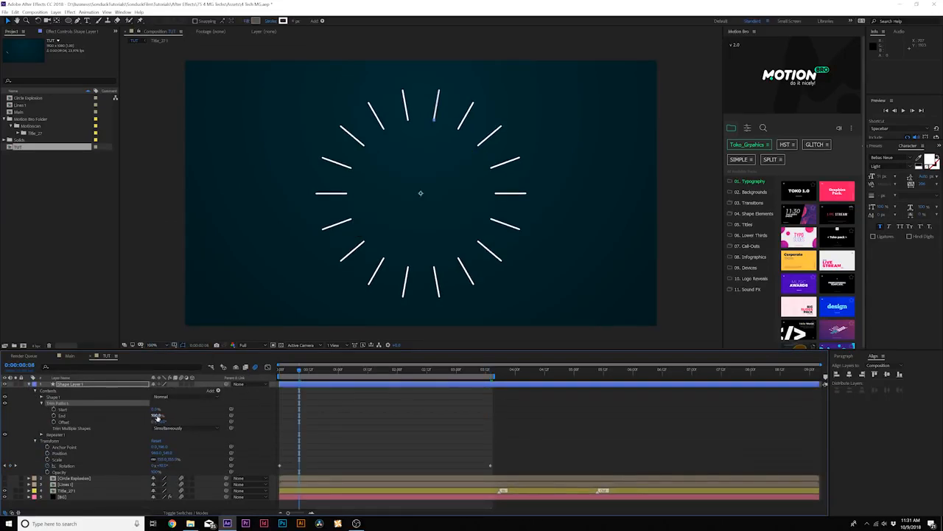
drag(157, 417, 118, 416)
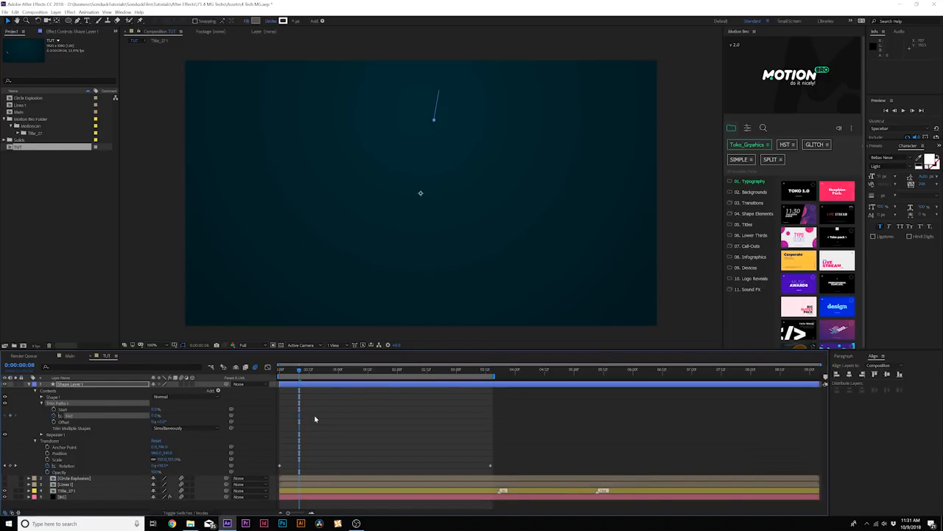
- Keyframe the trim End to 100% at 0:00:01:14 and animate Start, beginning slightly after End, up to 100% at 0:00:01:20
key(space)
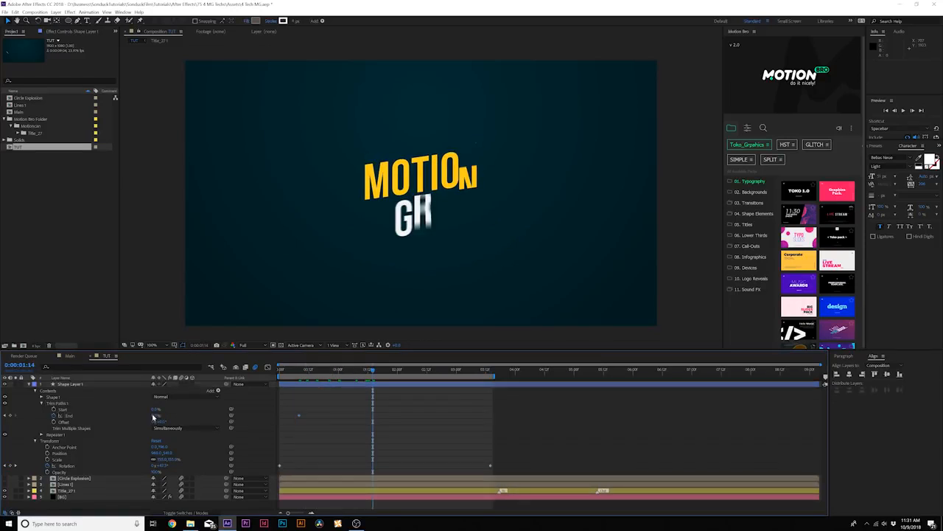
key(ctrl+z)
drag(308, 371, 387, 372)
click(53, 409)
drag(154, 410, 234, 410)
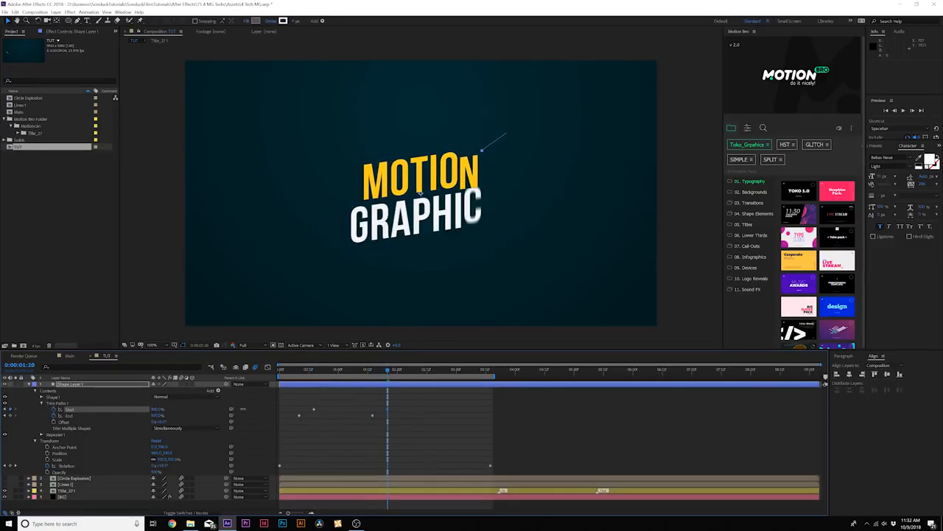
- Ease the line ring's Start and End trim keyframes and preview the burst animation
click(337, 390)
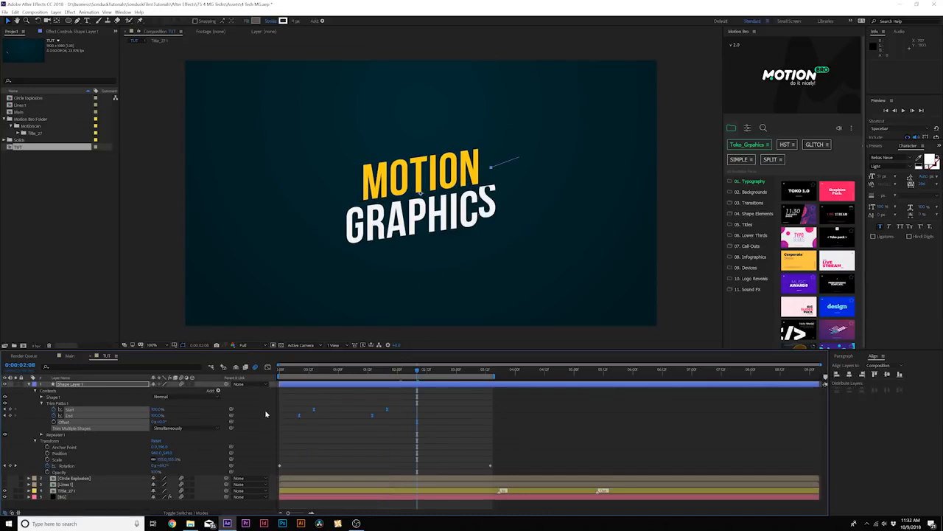
key(u)
key(space)
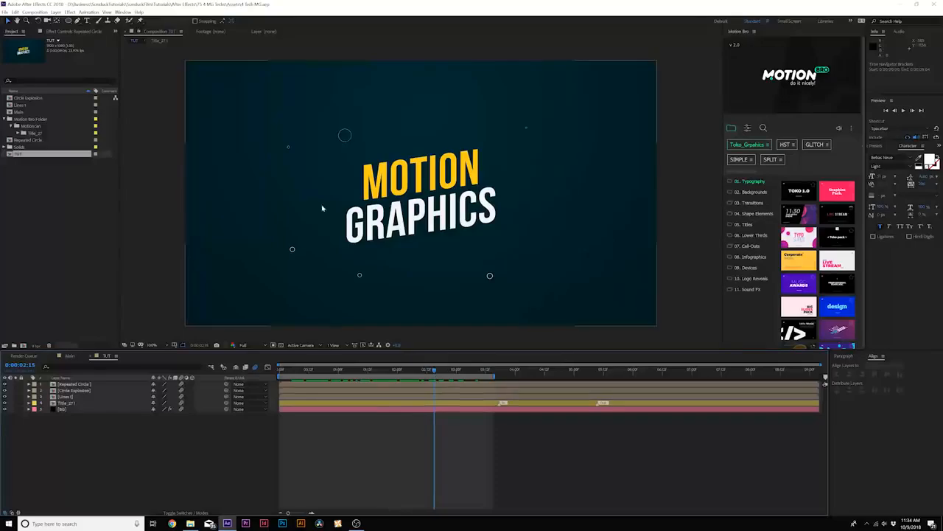
- Draw a large stroked circle with the Ellipse tool and align it to the composition's centre both horizontally and vertically
click(84, 20)
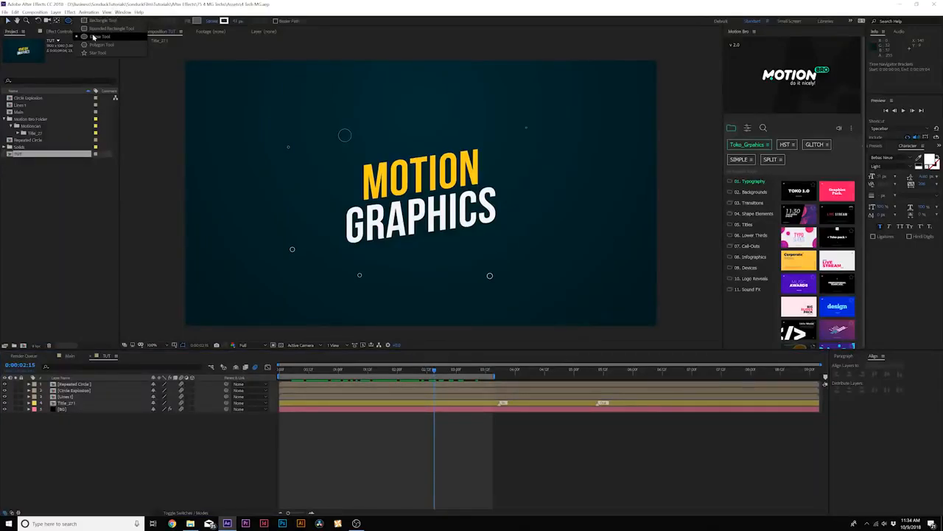
click(97, 36)
drag(418, 193, 628, 47)
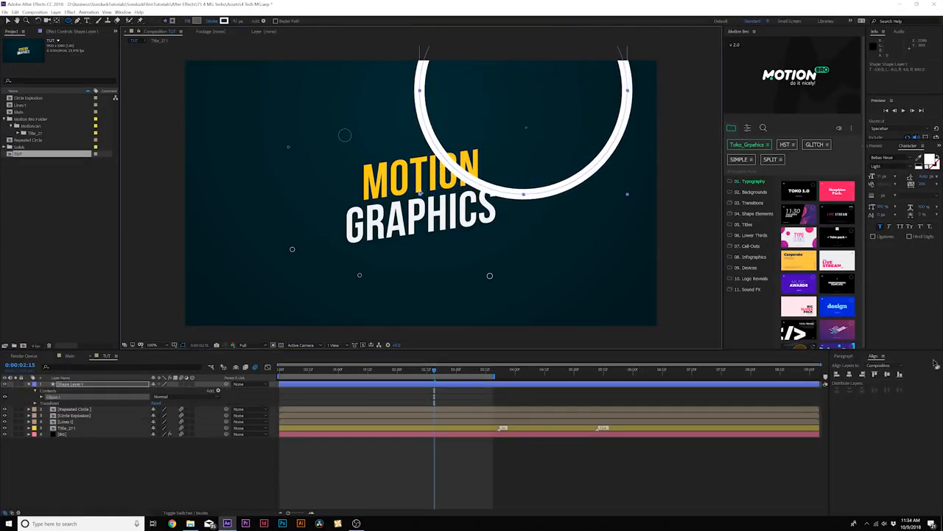
click(849, 374)
click(888, 374)
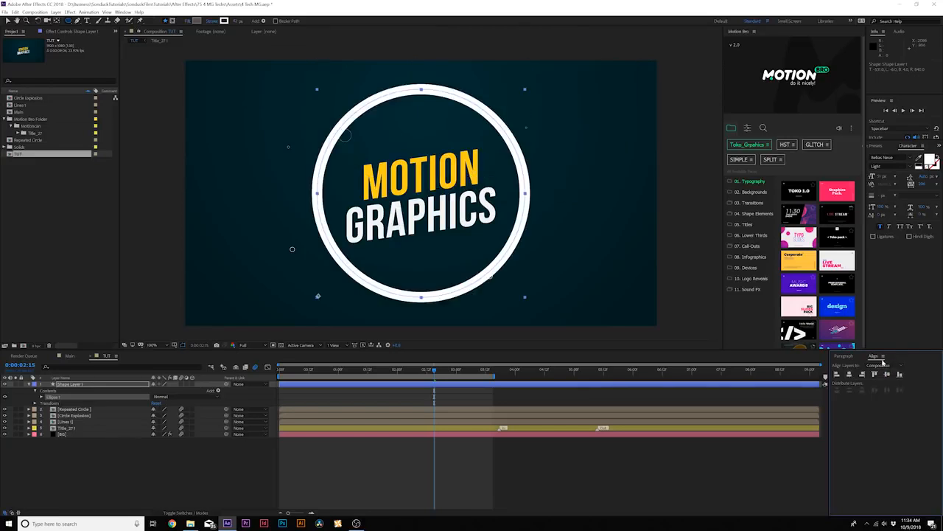
click(123, 12)
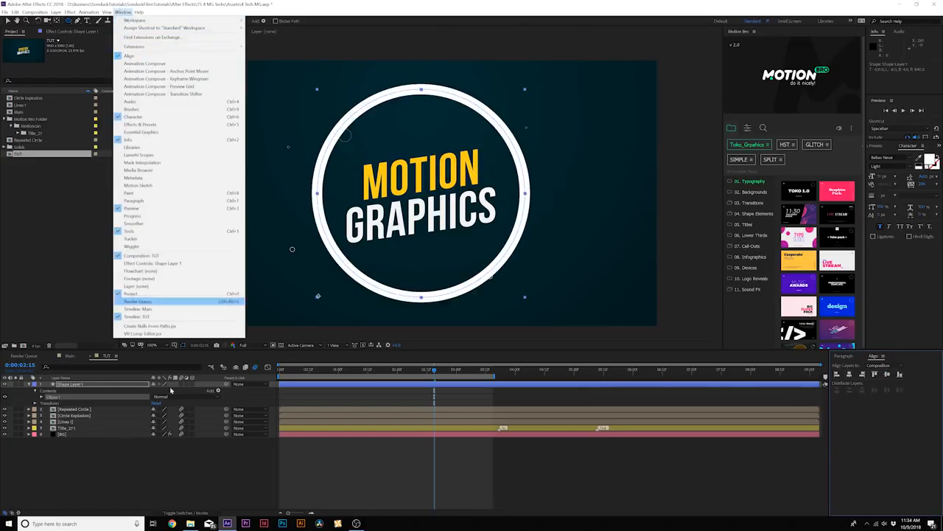
- Collapse and select the circle's shape layer, and slightly reduce its stroke width
click(29, 383)
click(73, 384)
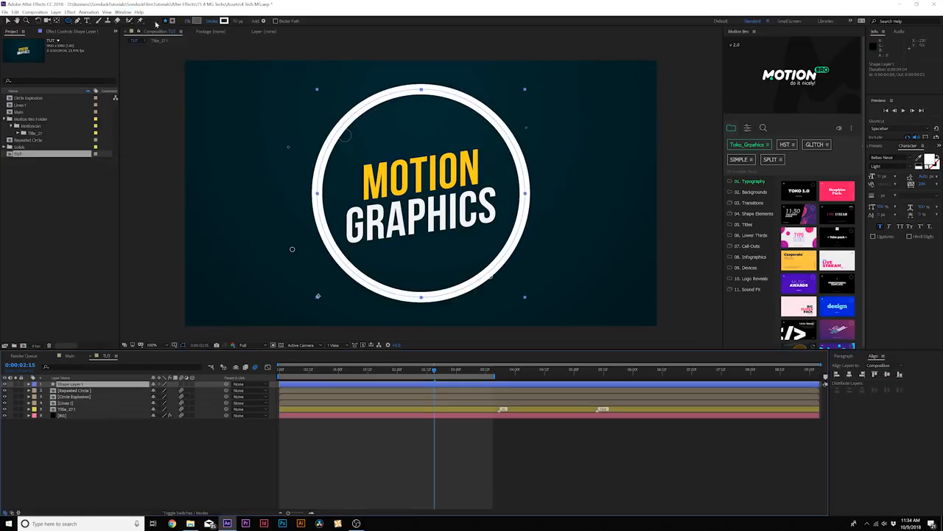
drag(235, 21, 229, 21)
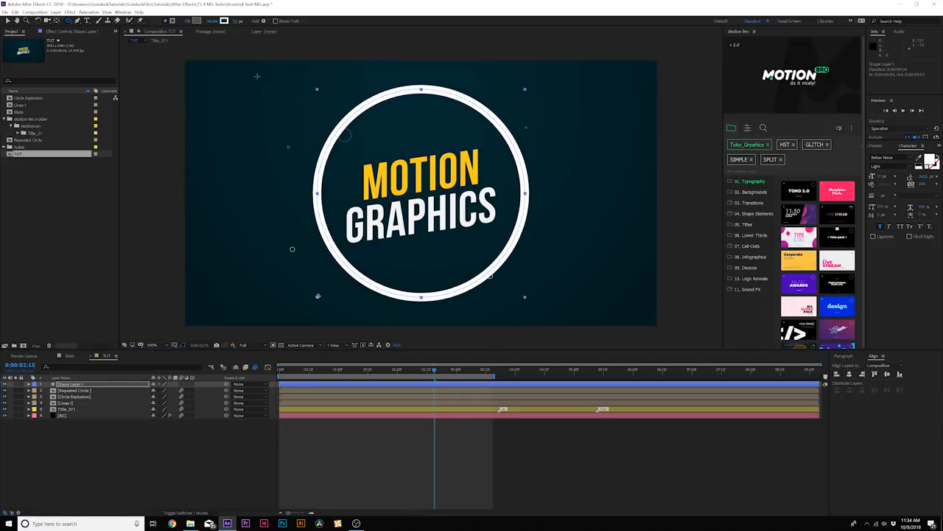
- Add Trim Paths to the circle's shape layer and open the Trim Paths settings
click(29, 384)
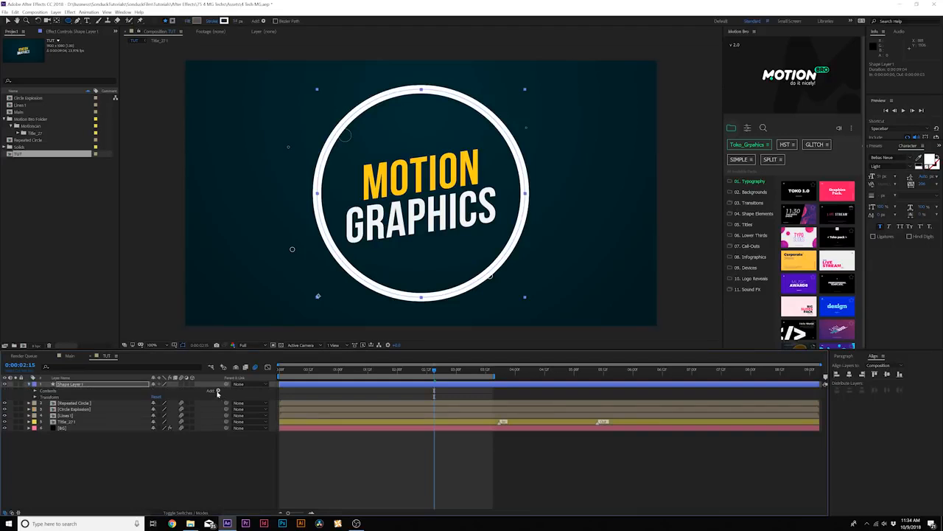
click(219, 390)
click(168, 344)
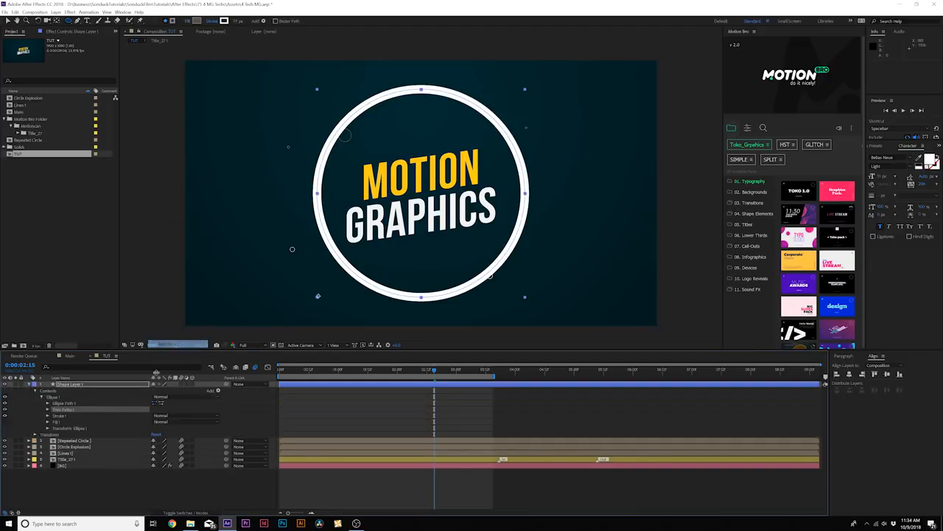
click(47, 411)
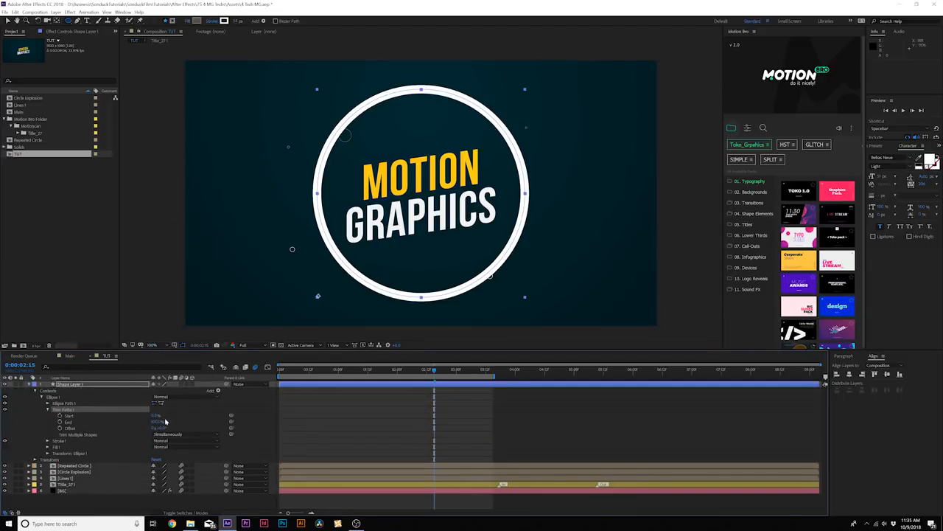
- Keyframe the circle's Trim Paths Start from 100% at 0:00:00:09 to 0% at 0:00:02:18
drag(278, 376, 299, 371)
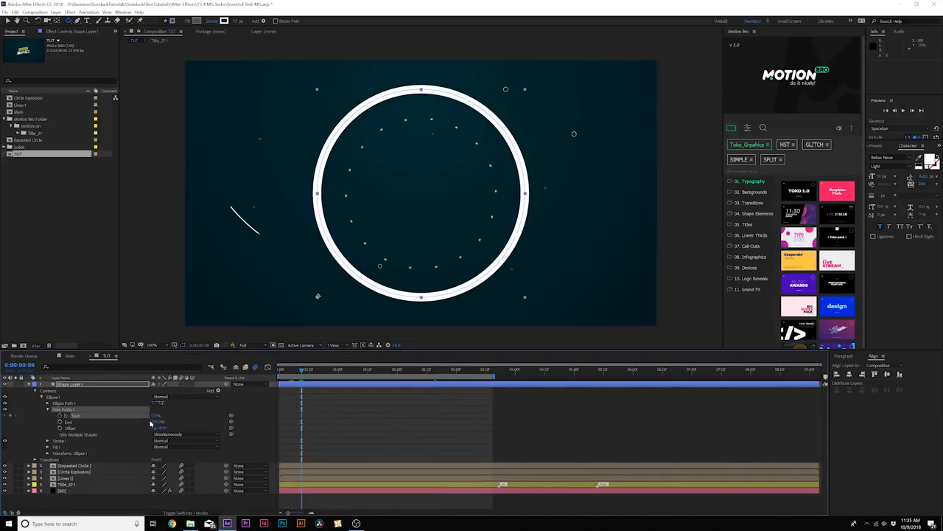
drag(155, 415, 207, 416)
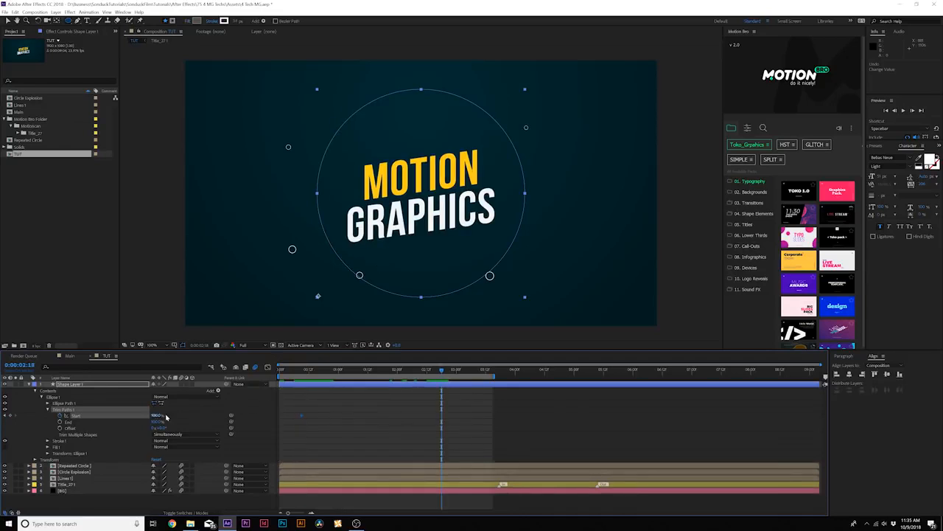
drag(158, 416, 77, 418)
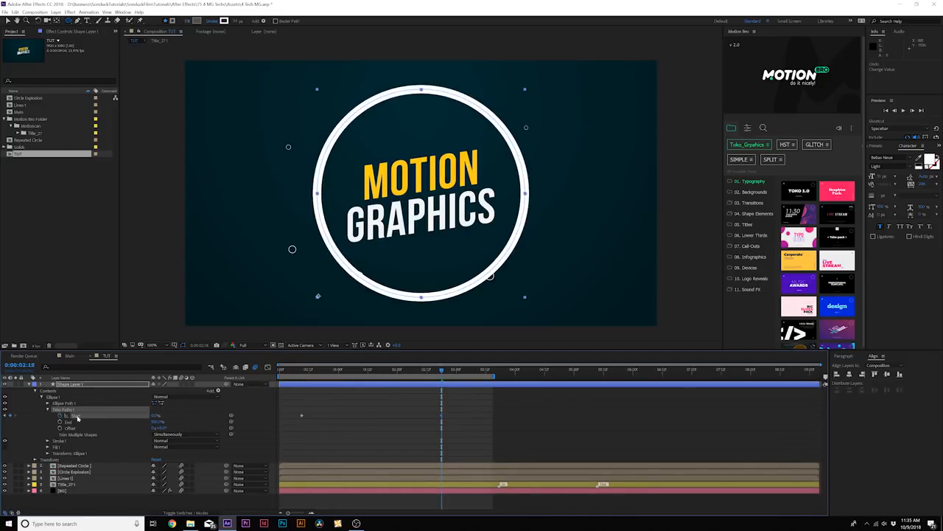
- Keyframe the circle's Trim Paths End from 100%, shortly after the first Start keyframe, to 0% at 0:00:03:04
drag(312, 372, 466, 374)
click(59, 423)
drag(155, 422, 105, 422)
click(403, 426)
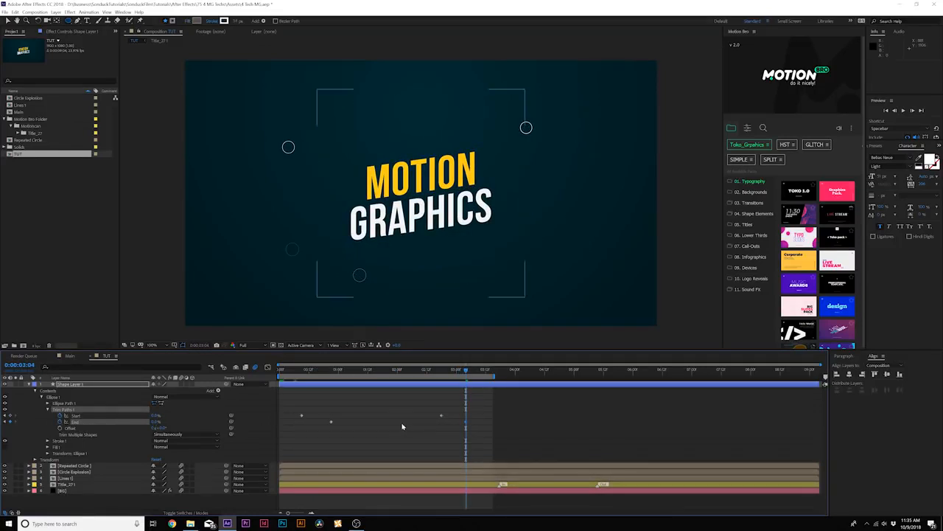
- Preview the circle's trim animation and select its Trim Paths Start and End keyframes
drag(298, 374, 333, 373)
key(space)
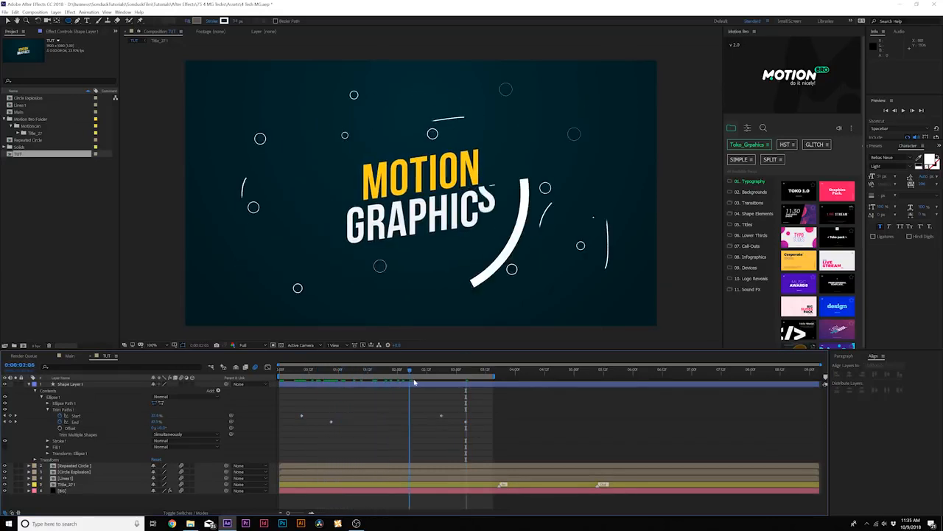
drag(482, 404, 282, 440)
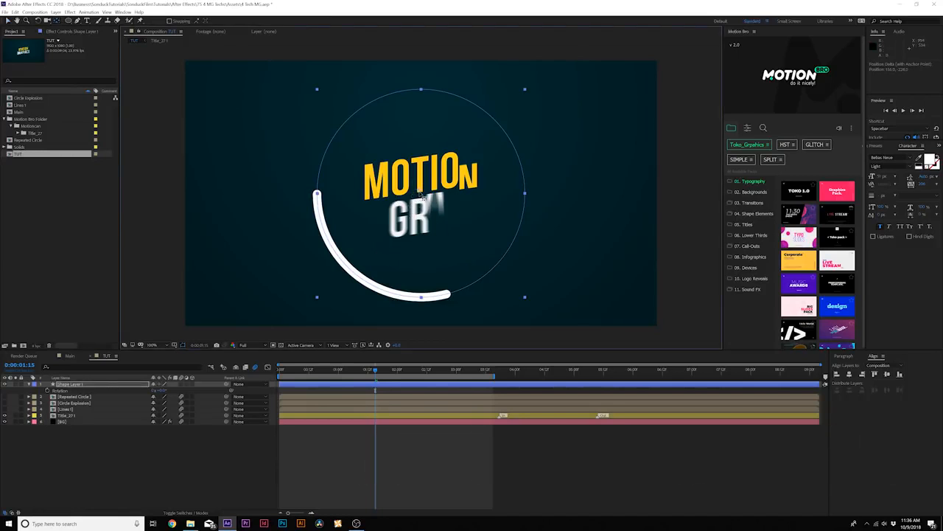
- Show the title/action-safe guides over the composition
key(semicolon)
key(apostrophe)
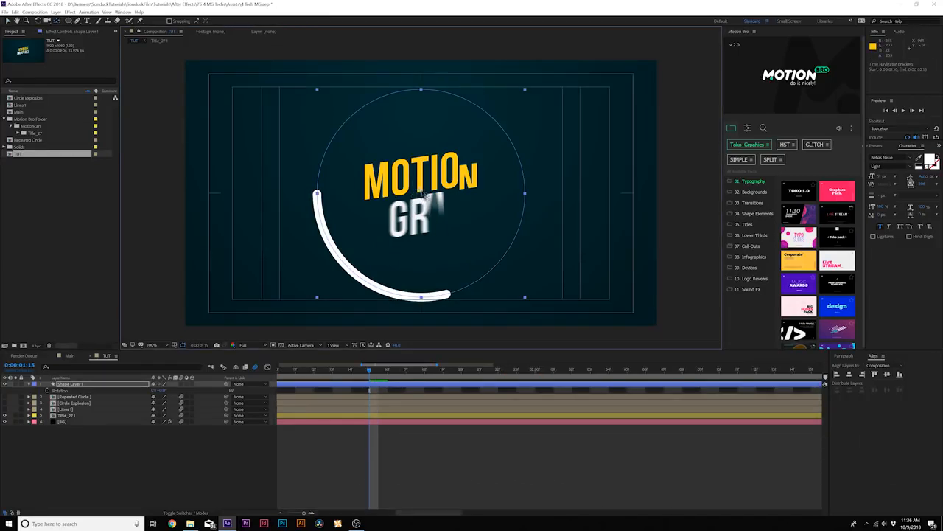
key(period)
key(period)
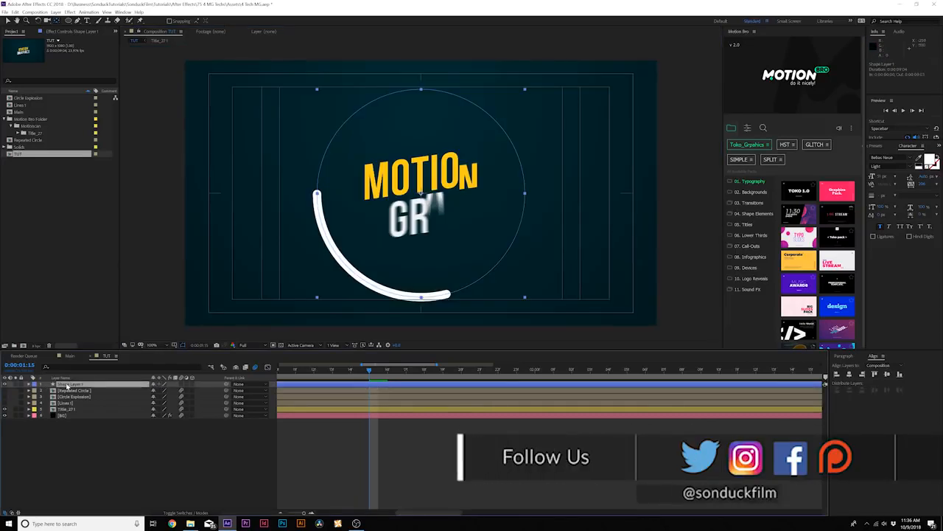
- Duplicate the circle's shape layer and rotate the copy roughly half a turn so its arc runs opposite the original, checking the motion up to 0:00:01:12
key(ctrl+d)
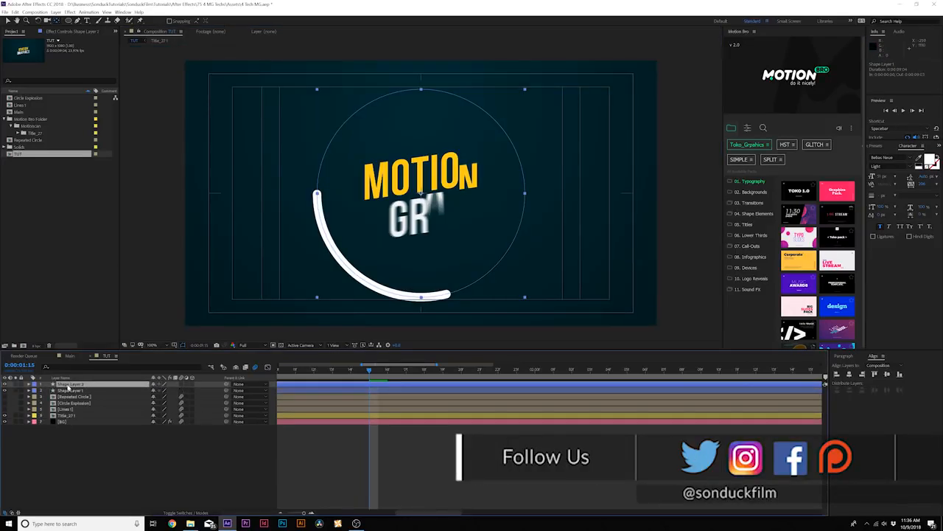
key(r)
drag(162, 390, 210, 391)
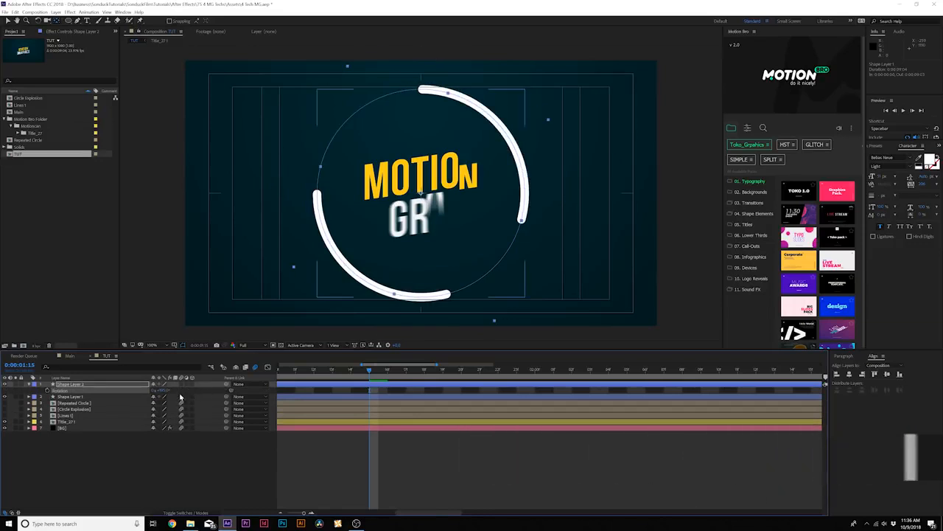
key(minus)
key(minus)
key(minus)
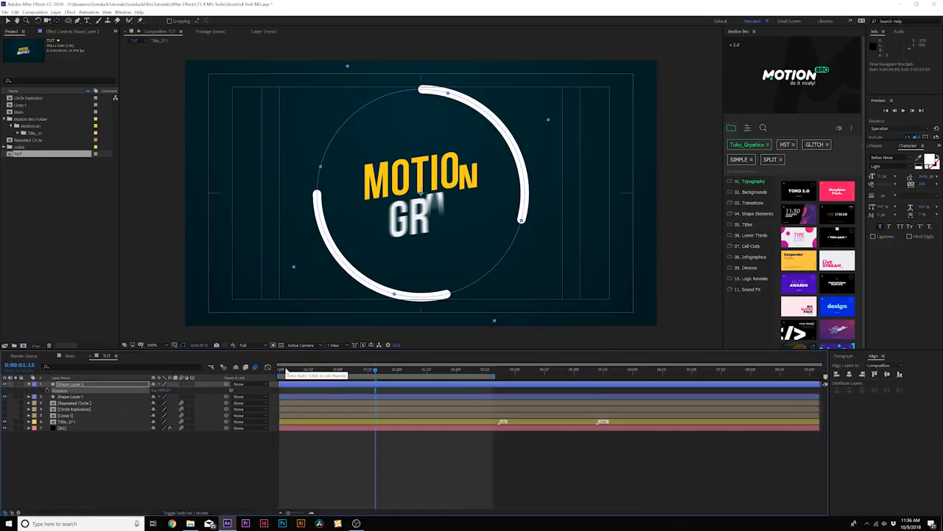
click(281, 372)
drag(312, 371, 368, 373)
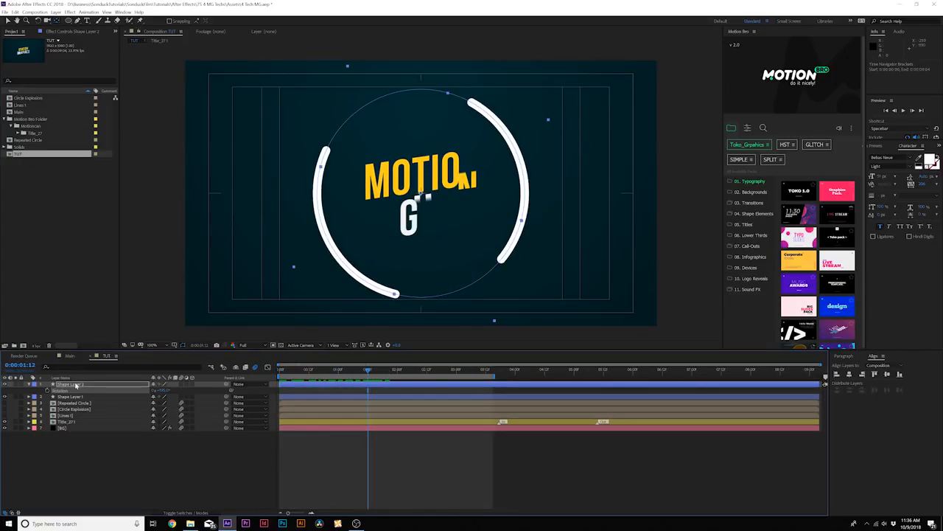
- Duplicate the rotated arc layer and make the copy a thinner, slightly turned inner arc at about 88% scale
key(ctrl+d)
key(r)
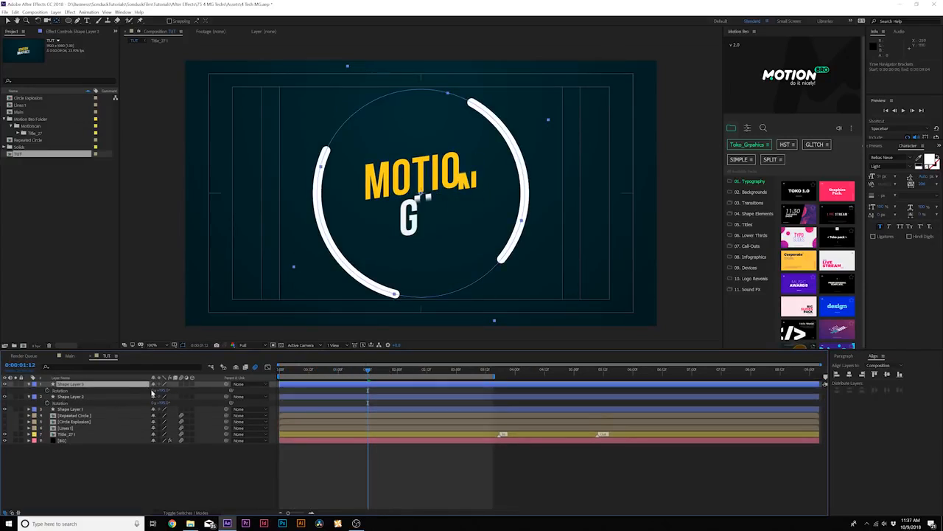
key(s)
drag(158, 391, 154, 391)
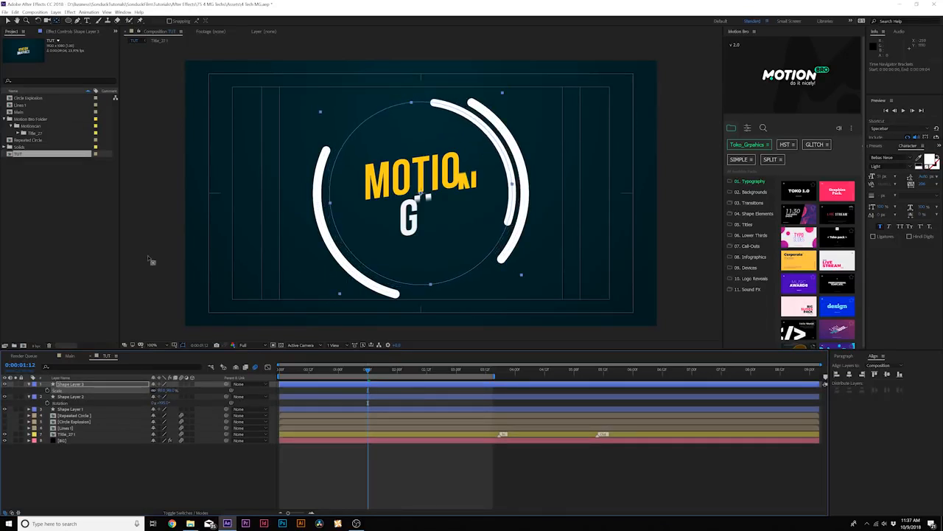
click(7, 20)
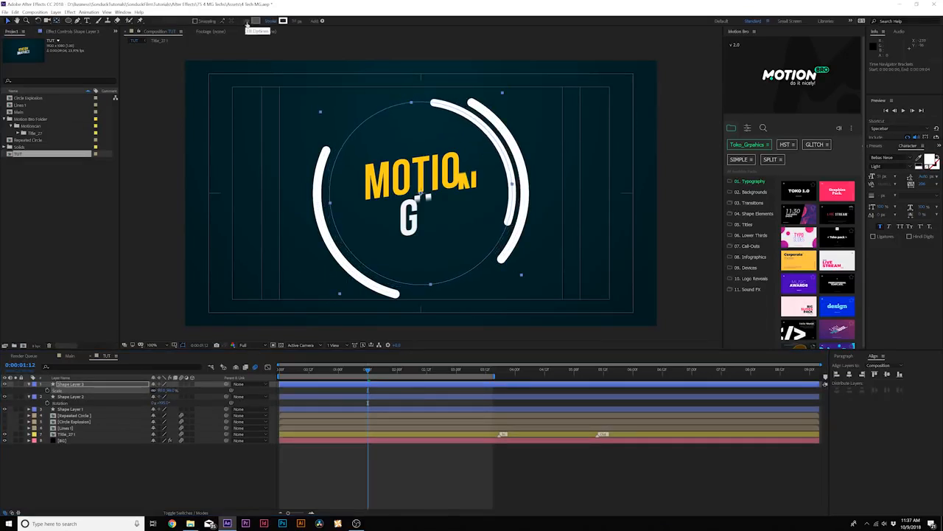
drag(296, 21, 286, 20)
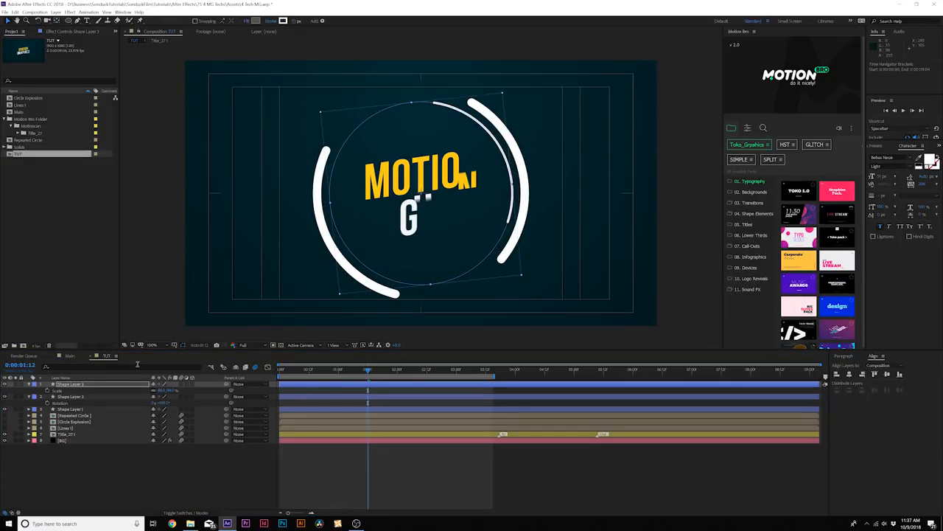
- Move the inner arc's final Trim Paths Start and End keyframes about 20 frames earlier and preview its faster sweep
click(465, 385)
key(u)
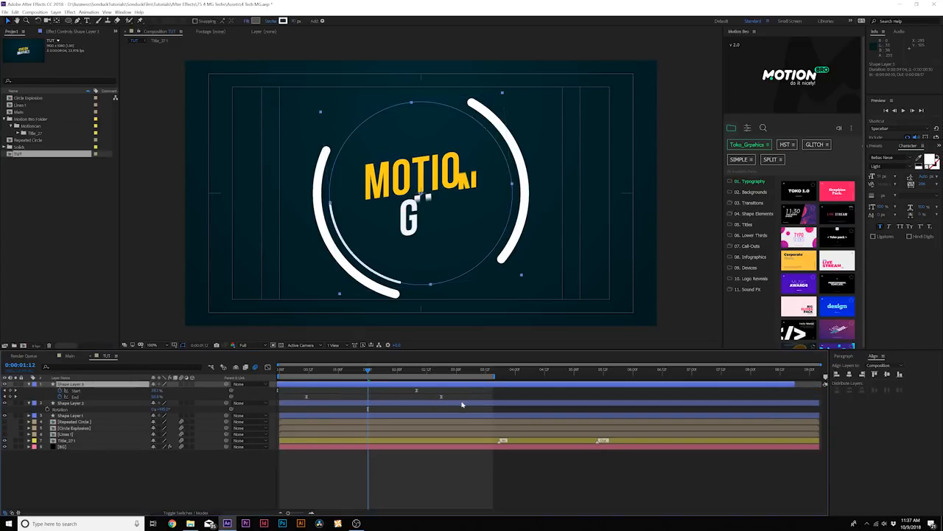
drag(478, 389, 405, 371)
key(space)
click(135, 465)
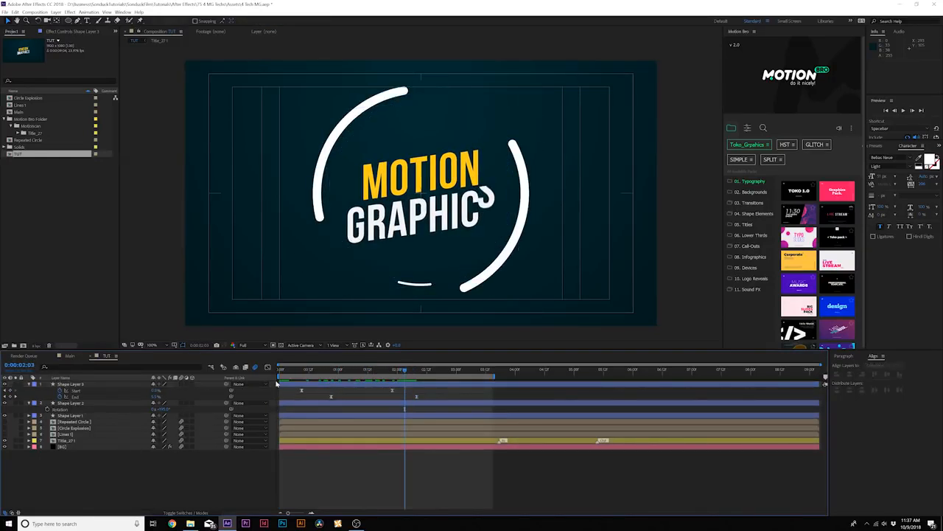
- Duplicate the thin inner arc layer and scale the copy up to about 123% to form an outer arc
key(u)
click(73, 385)
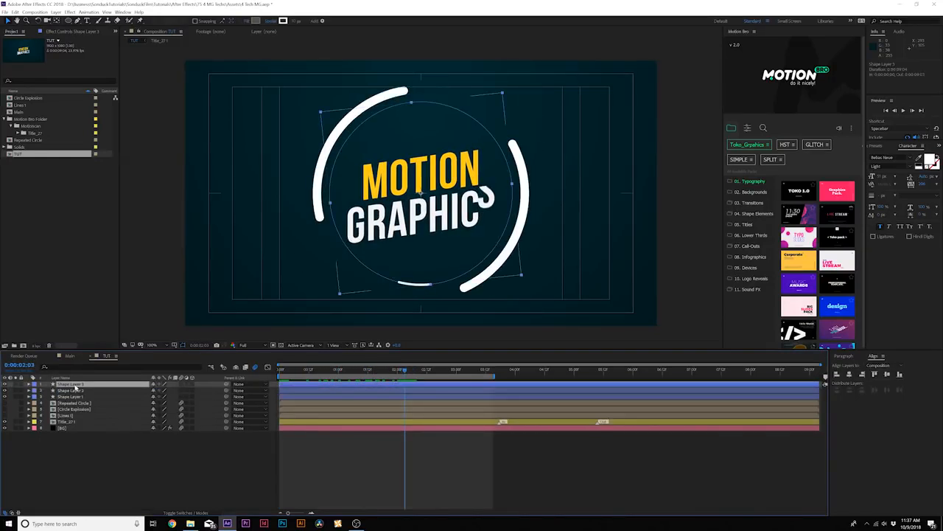
key(ctrl+d)
key(s)
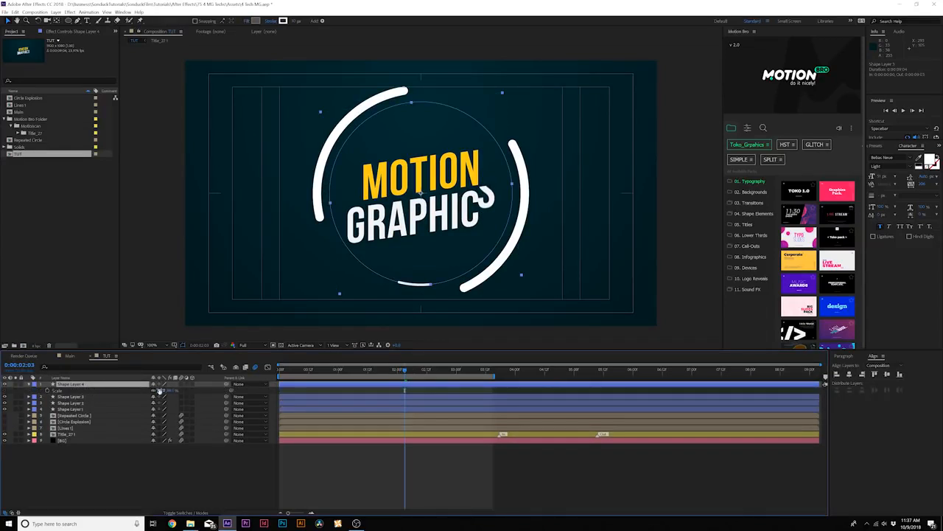
drag(159, 391, 196, 391)
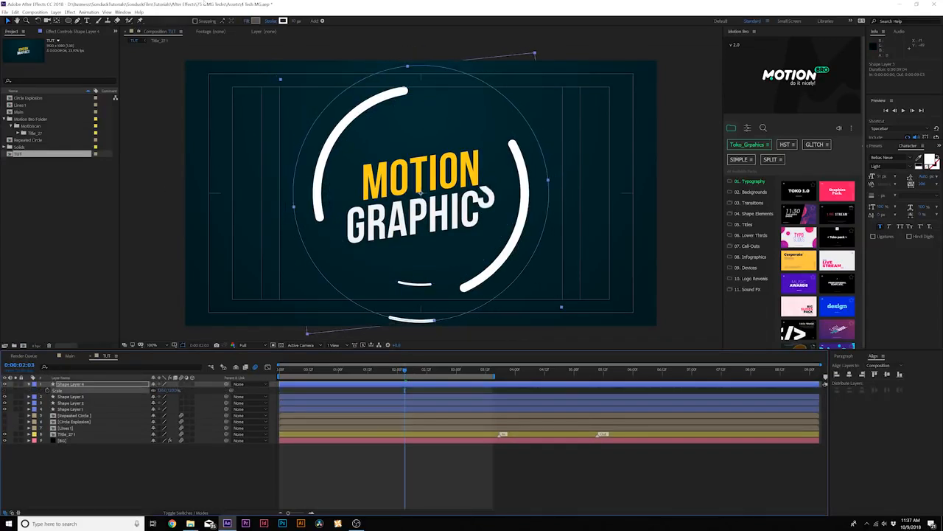